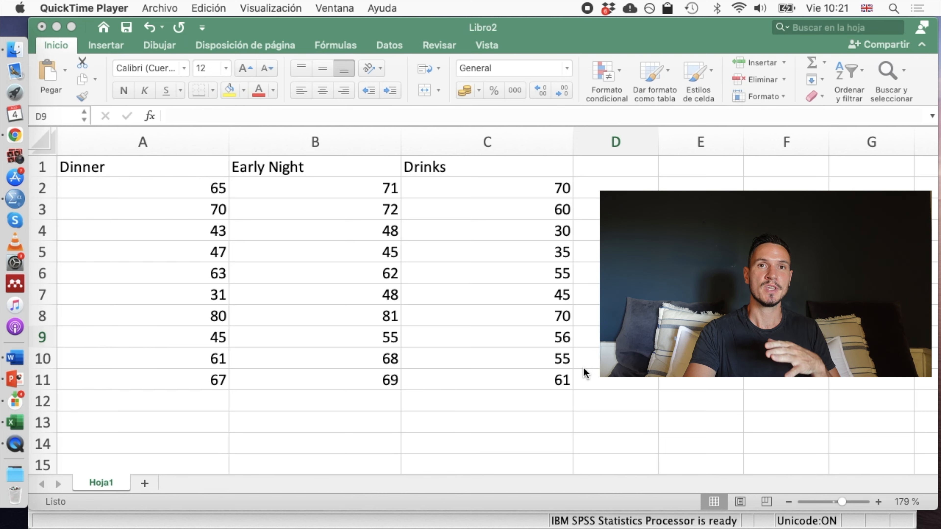
Switch from the Excel workbook to the SPSS Statistics Data Editor and show the variable definitions of the empty dataset.
key(ctrl+Up)
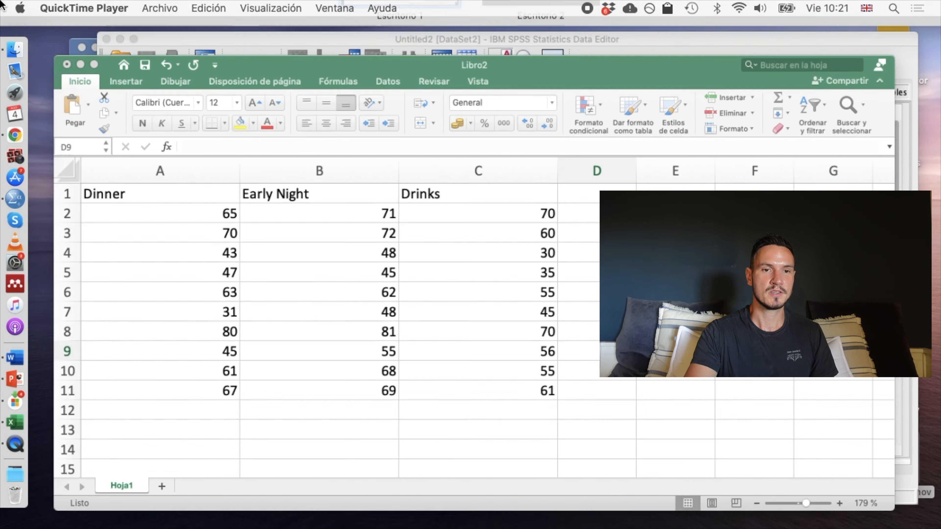
click(704, 237)
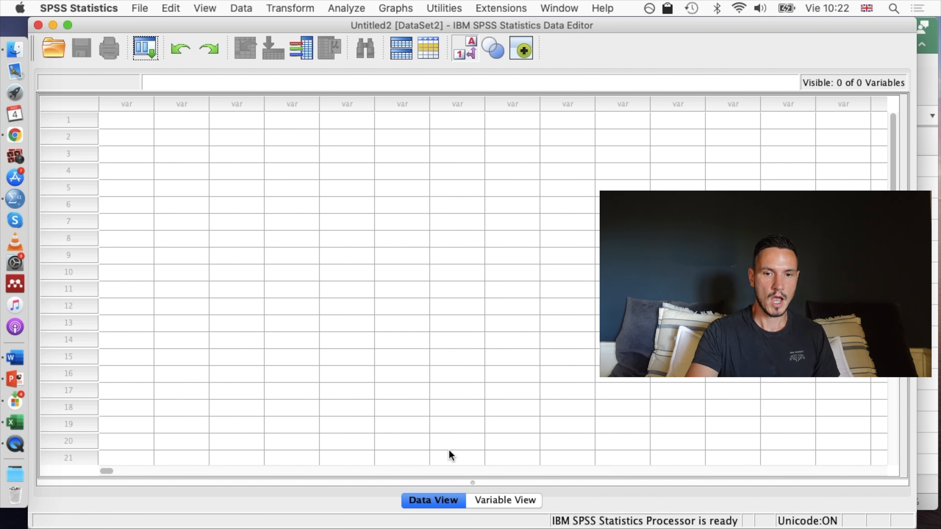
click(499, 501)
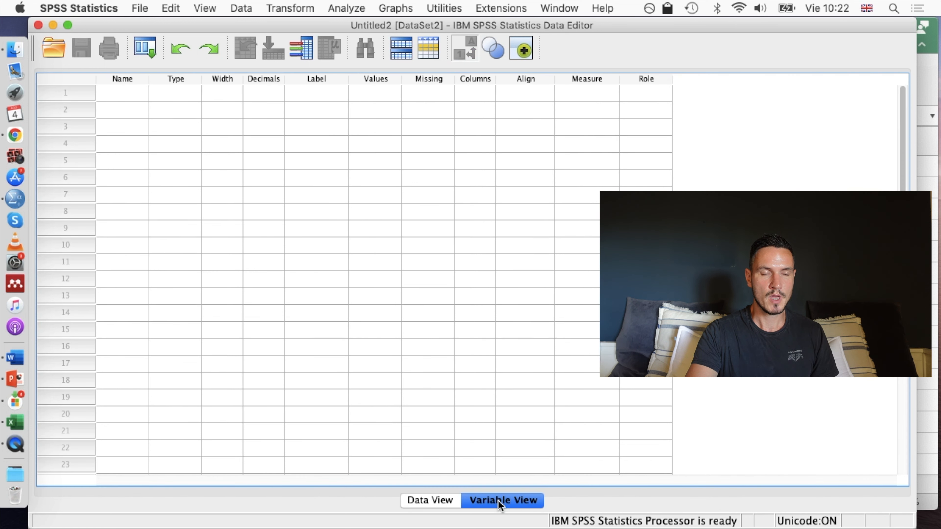
Check the column headings in the Excel workbook Libro2, return to SPSS and define the first variable as Dinner.
click(111, 99)
key(ctrl+Up)
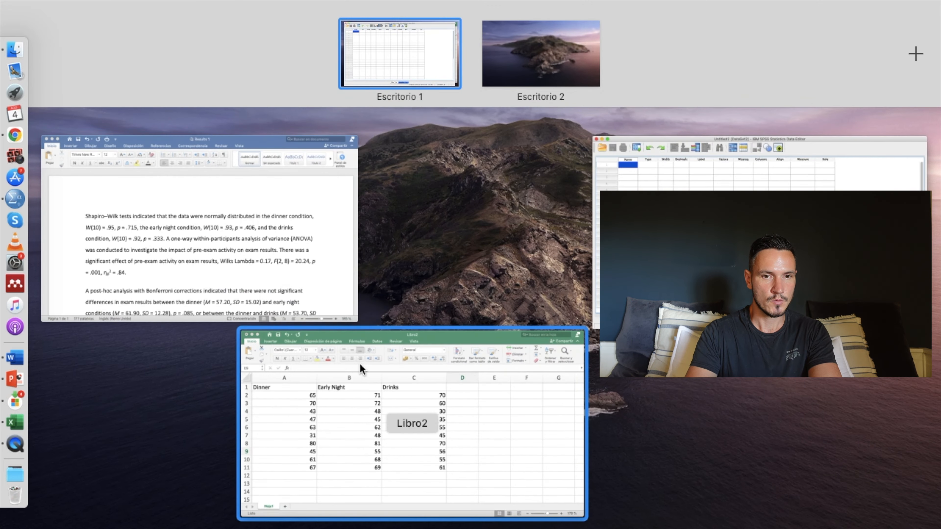
click(361, 369)
key(ctrl+Up)
click(685, 156)
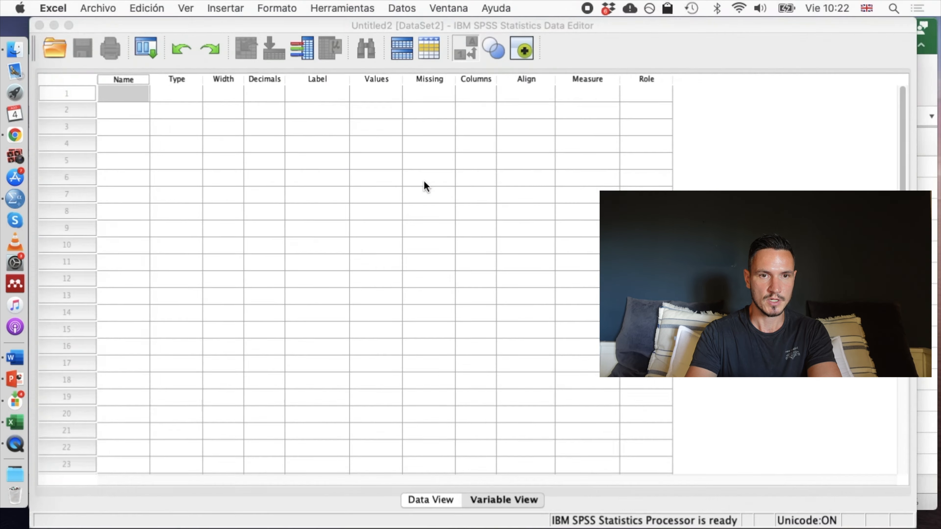
text(Di)
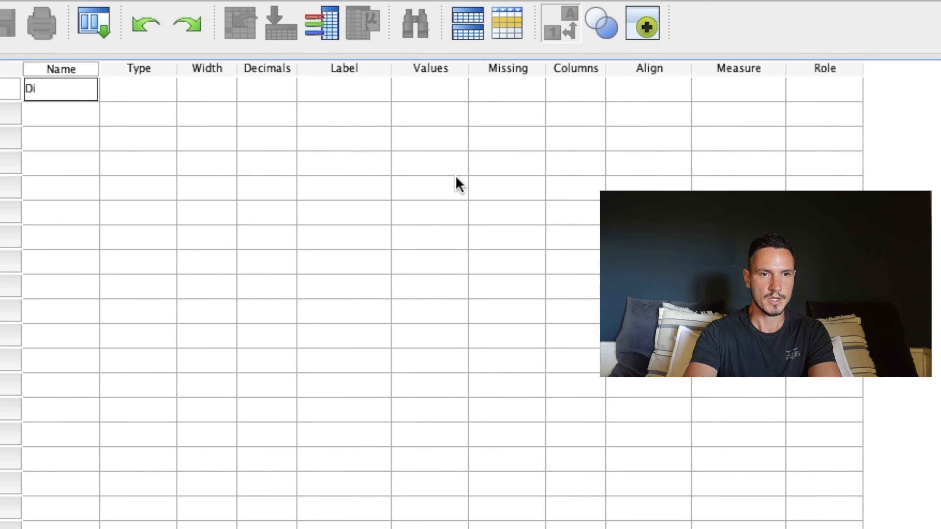
text(nner)
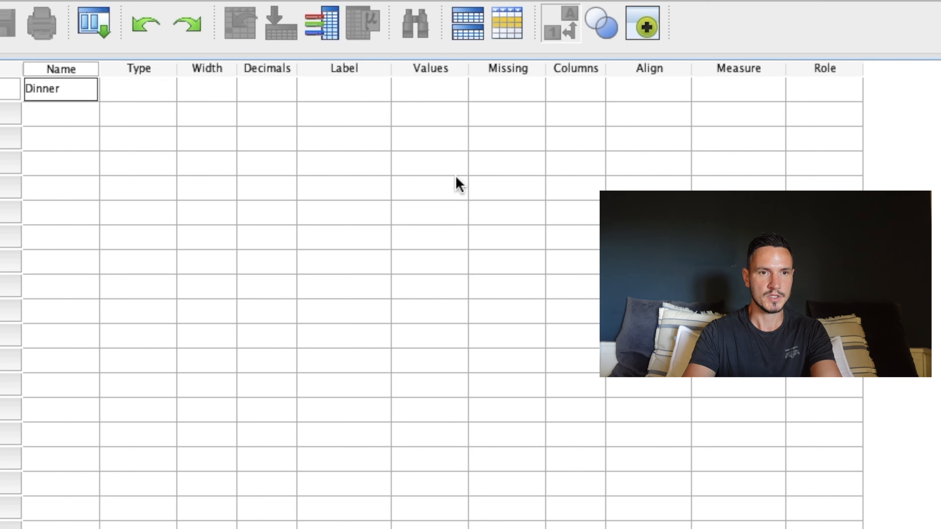
key(Return)
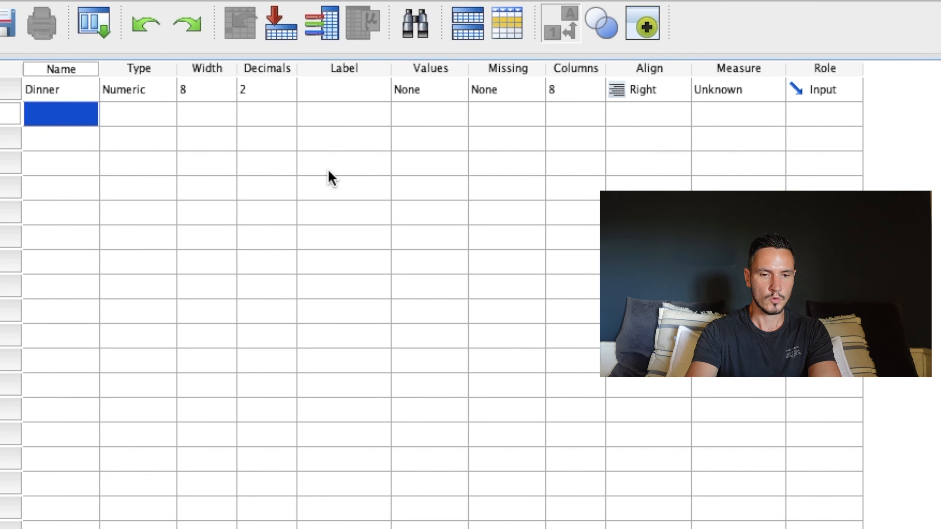
Define two more variables named Early_night and Drinks below Dinner.
text(Early)
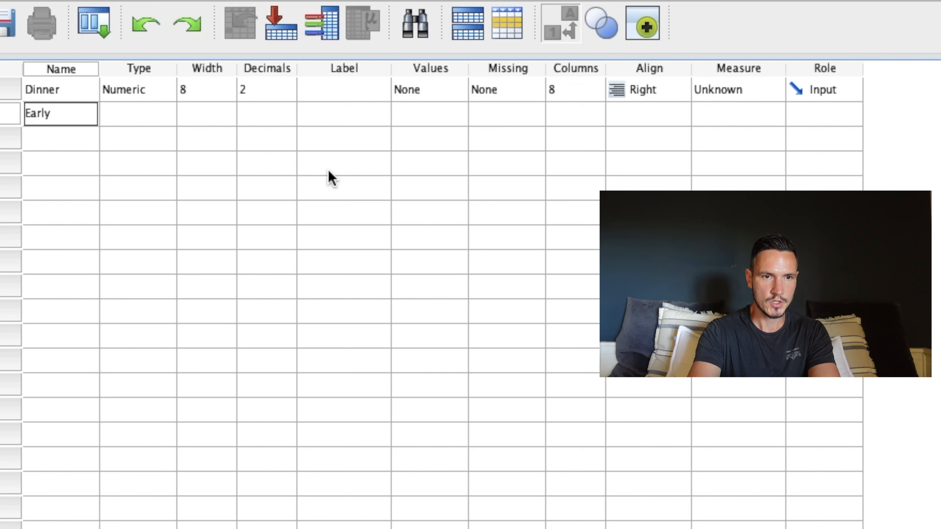
text(_night)
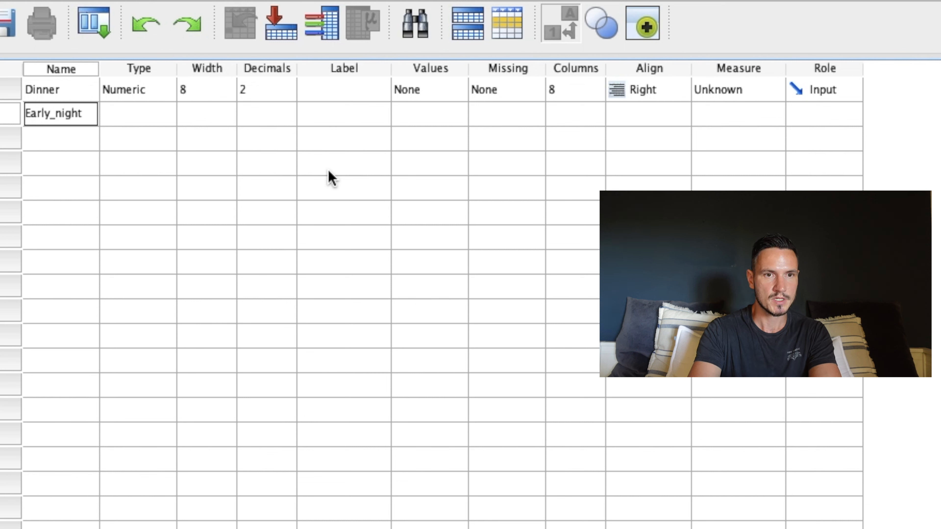
key(Return)
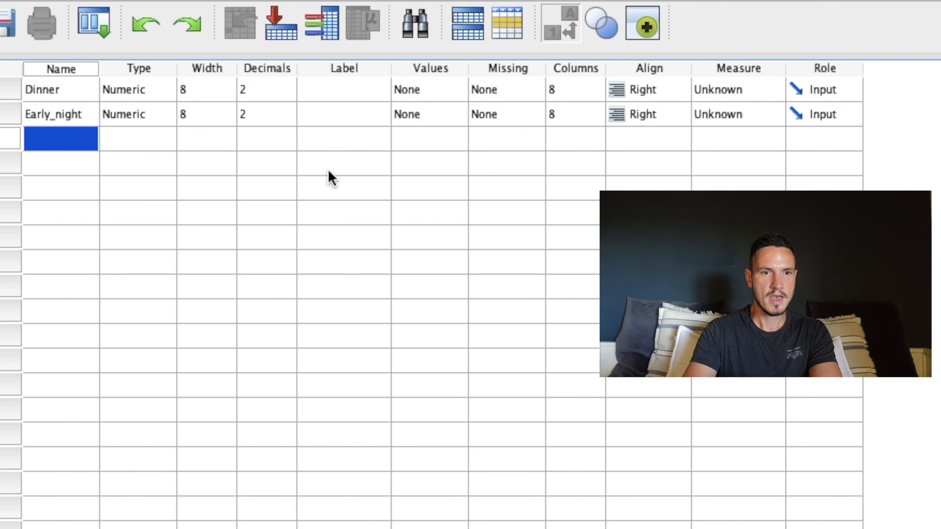
text(Drinks)
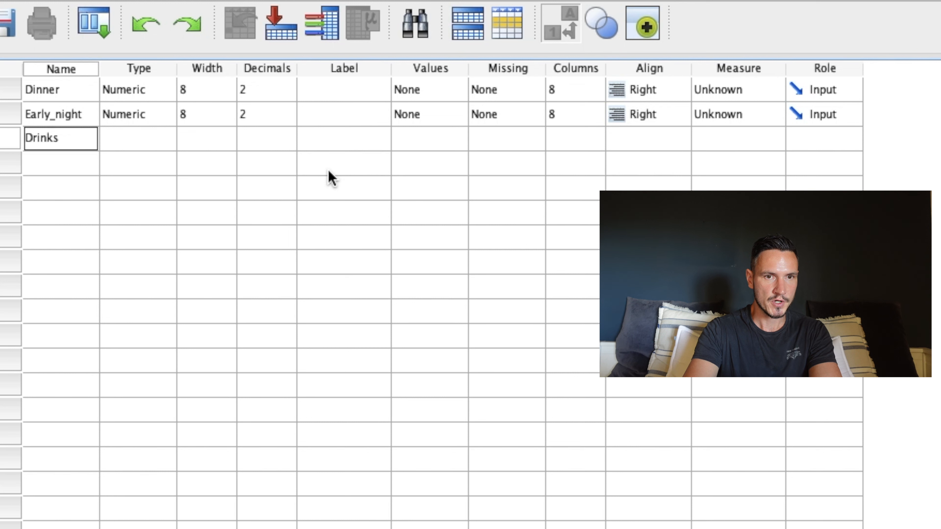
key(Return)
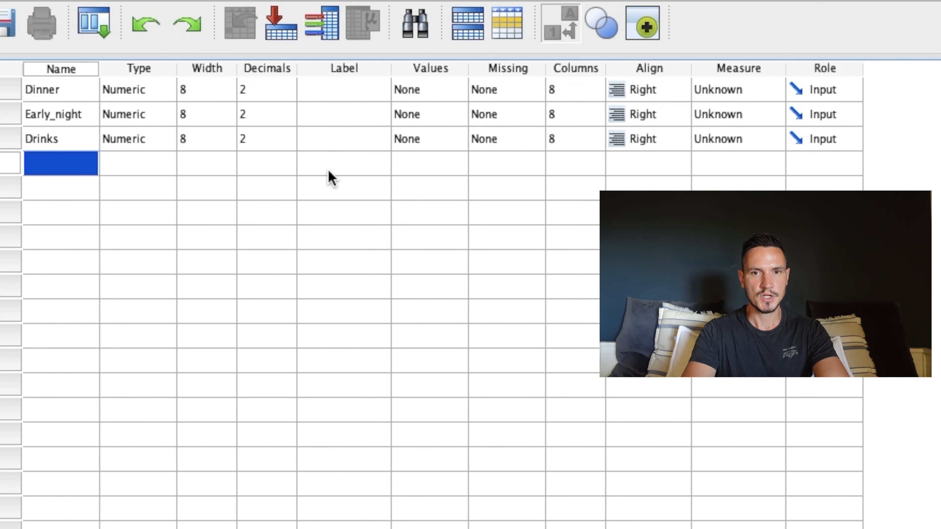
Set the measurement level of Dinner, Early_night and Drinks to Scale, and return to the data grid.
click(727, 72)
click(755, 95)
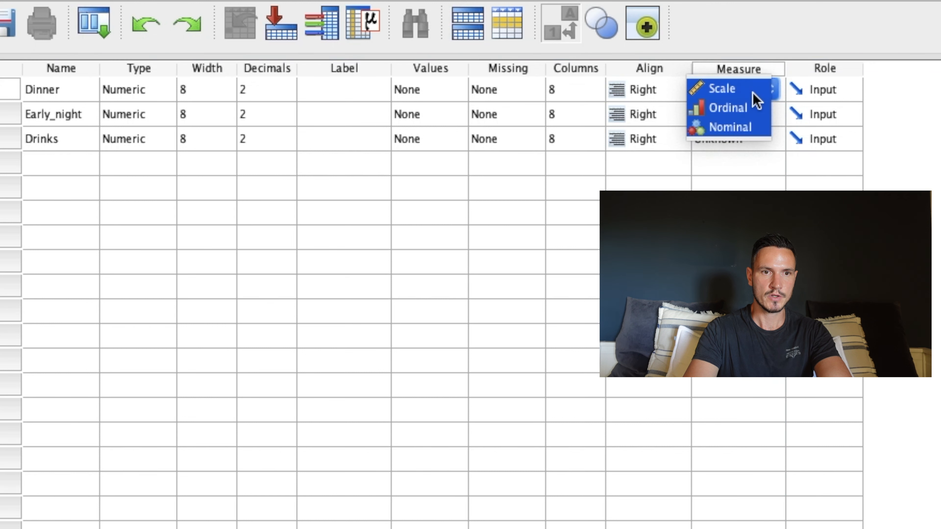
click(725, 91)
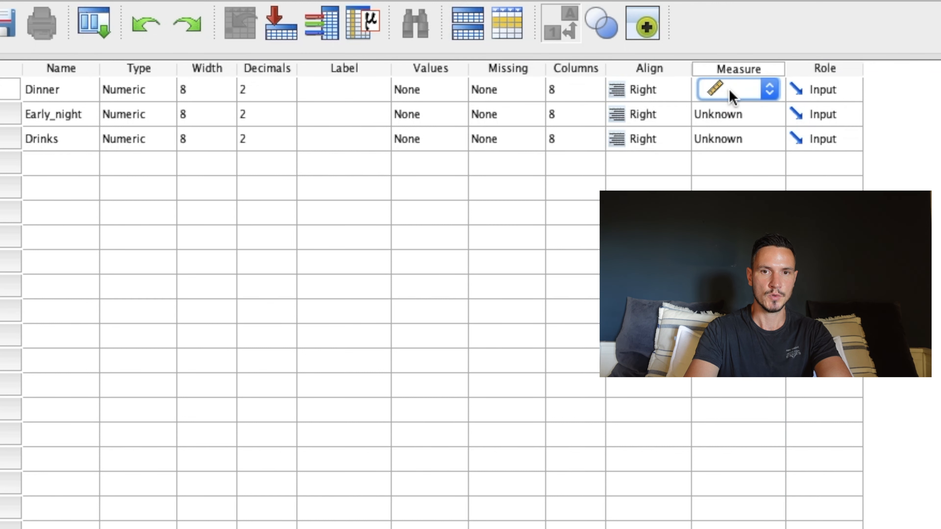
click(737, 115)
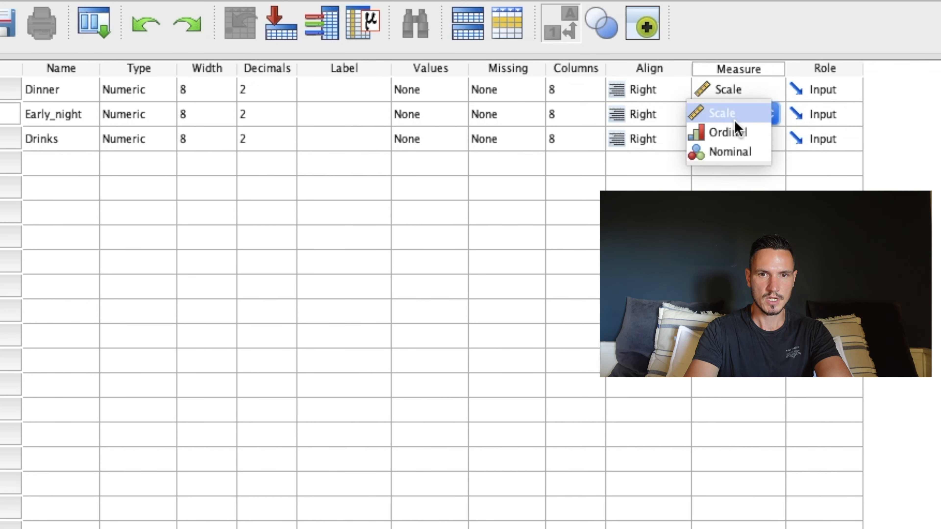
click(749, 118)
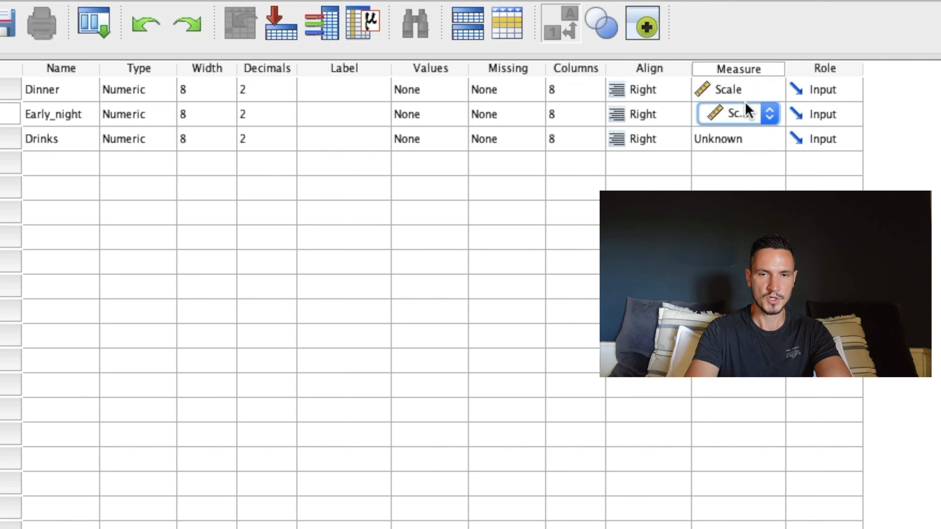
click(738, 141)
click(740, 145)
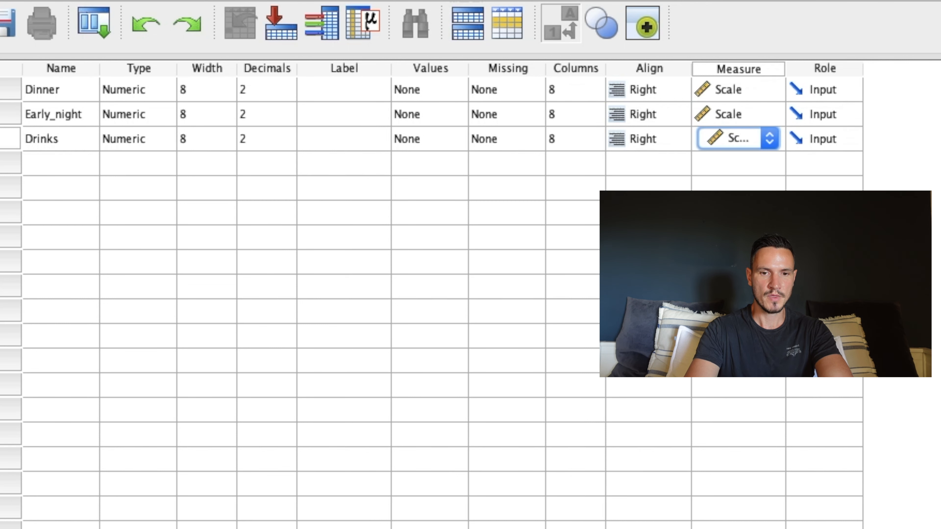
key(super+t)
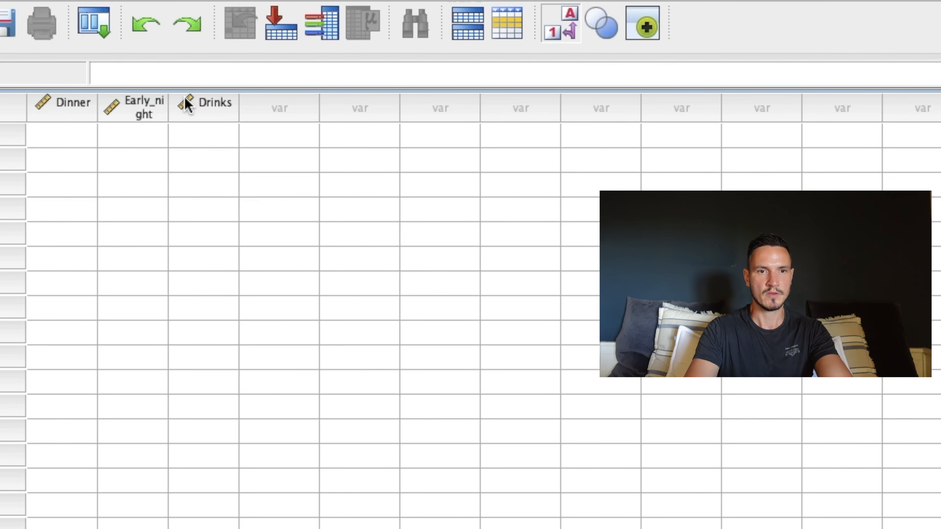
Switch to the Excel workbook Libro2 and copy the scores in A2:C11, without the headings.
key(ctrl+Up)
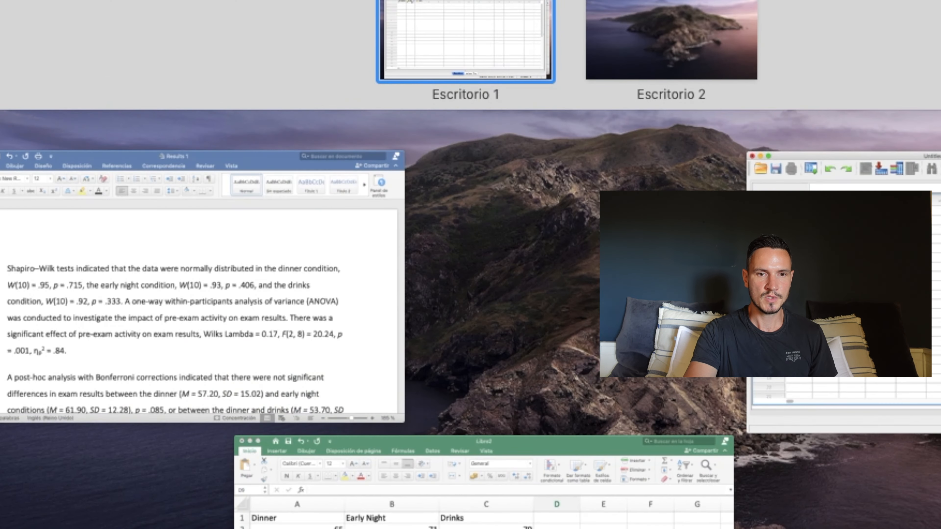
click(289, 459)
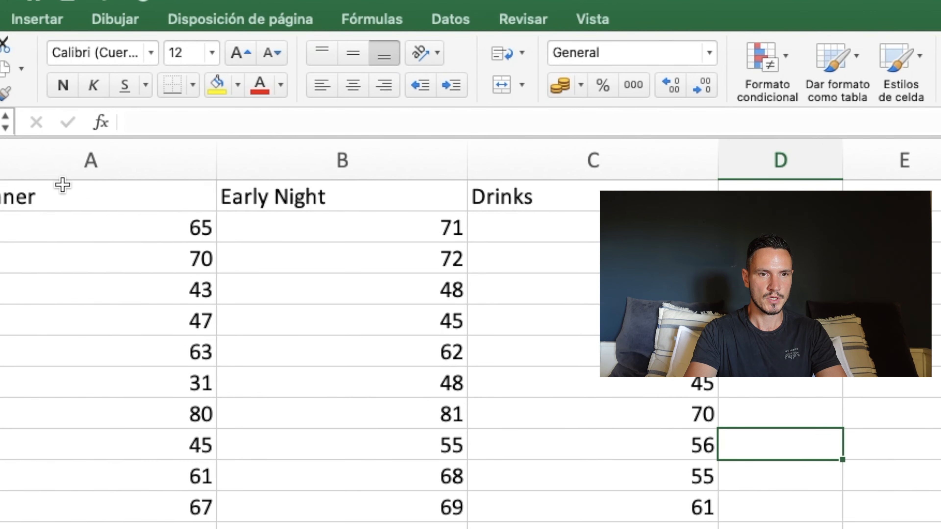
click(63, 225)
key(shift+Right)
key(shift+Right)
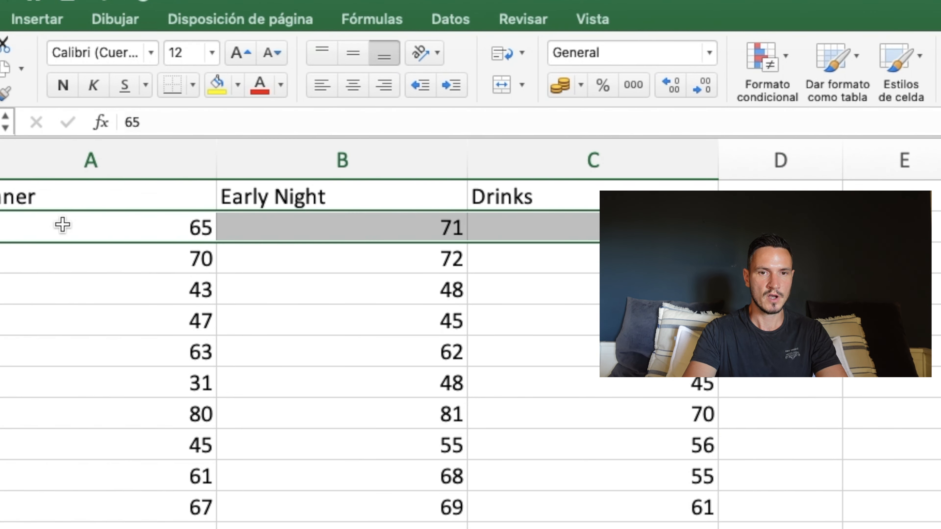
key(shift+Down)
key(shift+Down)
key(shift+Down)
key(shift+Down)
key(shift+Down)
key(shift+Down)
key(shift+Down)
key(shift+Down)
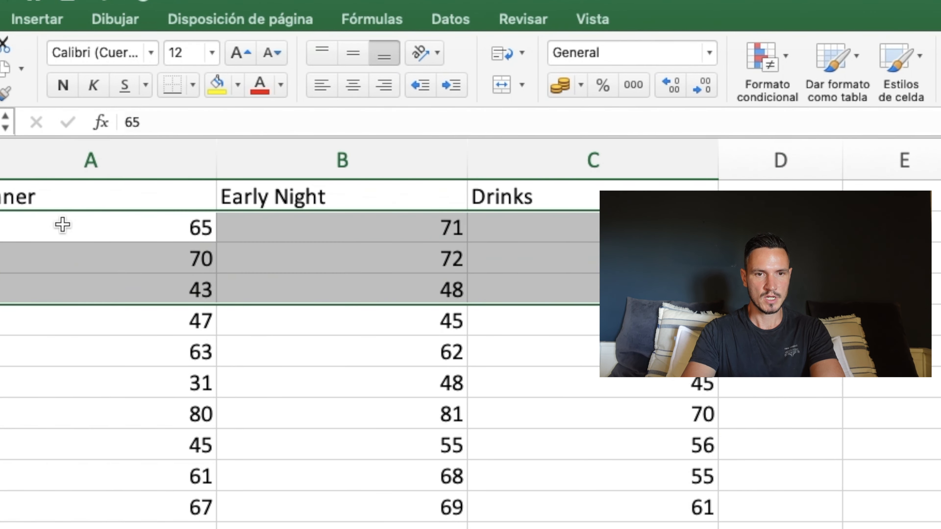
key(shift+Down)
key(super+c)
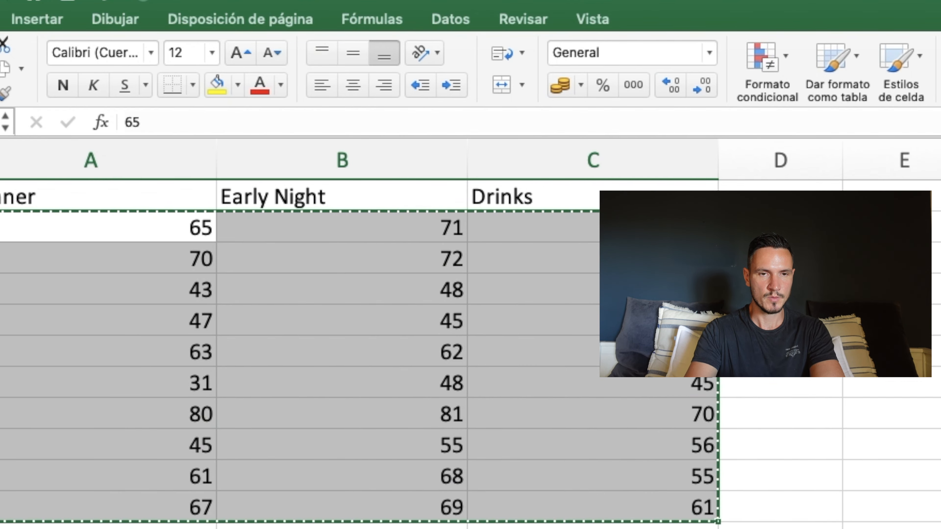
Switch back to the SPSS Data Editor and paste the copied scores starting at the first case of Dinner.
key(ctrl+Up)
click(934, 291)
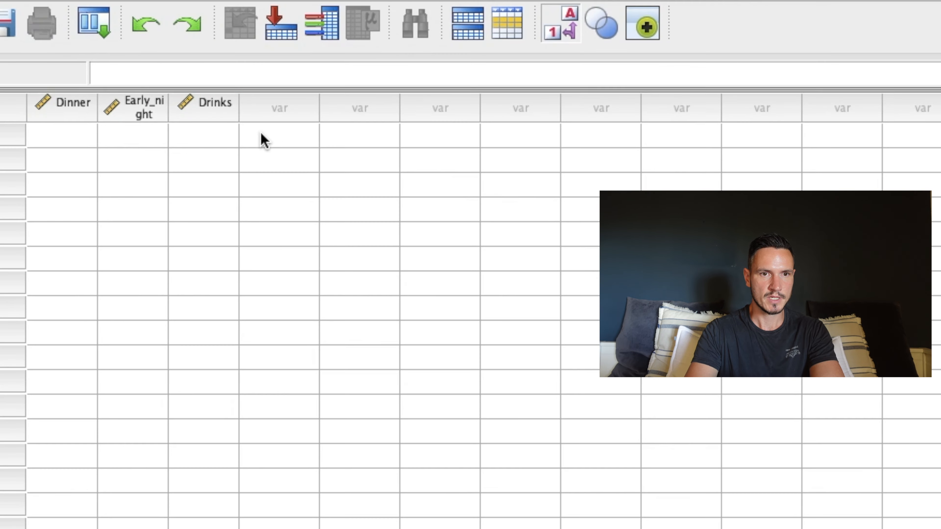
click(68, 136)
key(super+v)
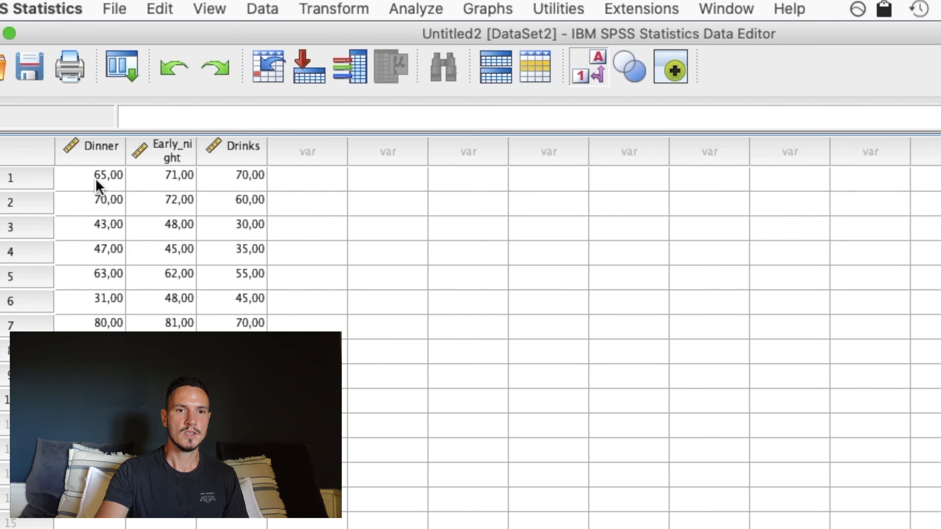
Open the Explore analysis and add Dinner, Early_night and Drinks to the Dependent List.
click(388, 12)
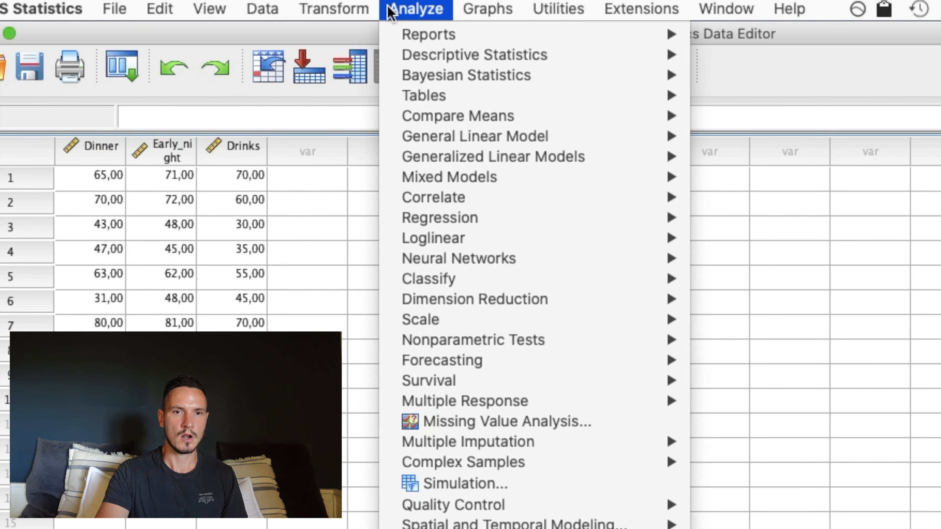
mouse_move(451, 59)
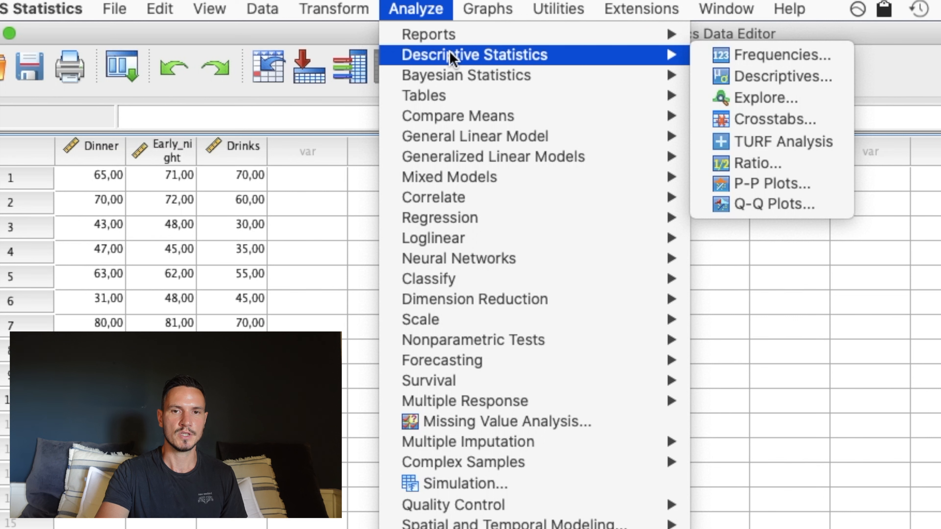
click(756, 100)
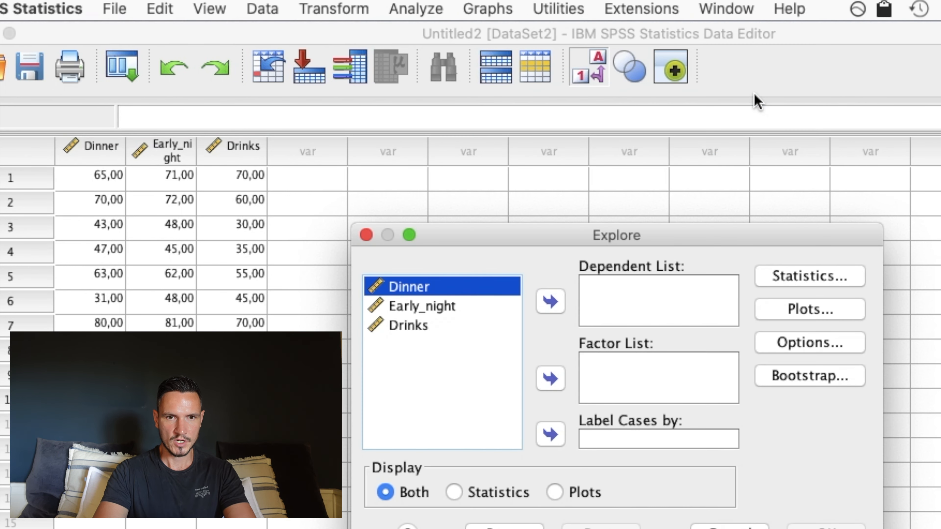
key(shift+Down)
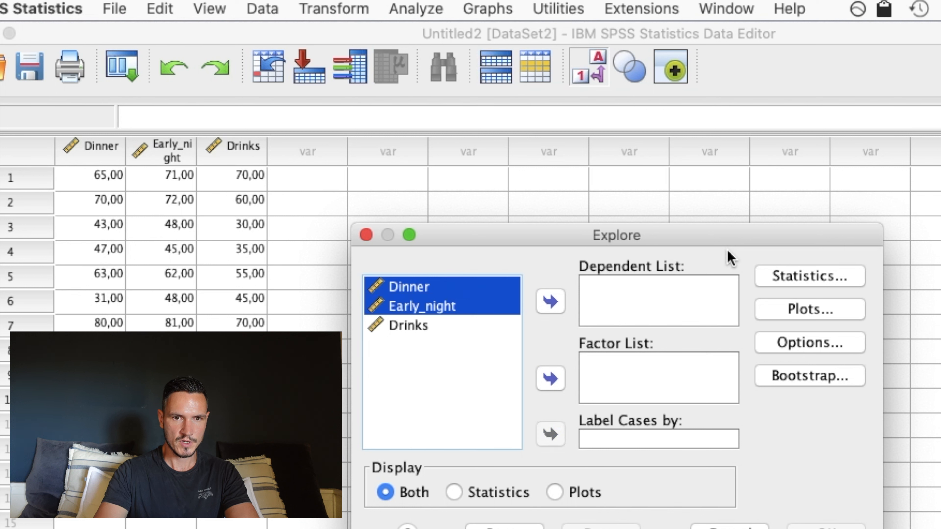
key(shift+Down)
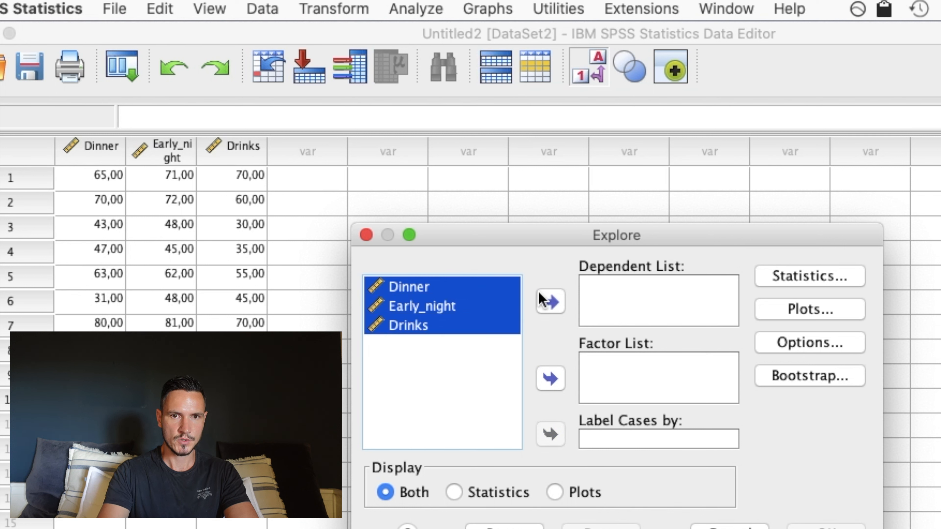
click(549, 297)
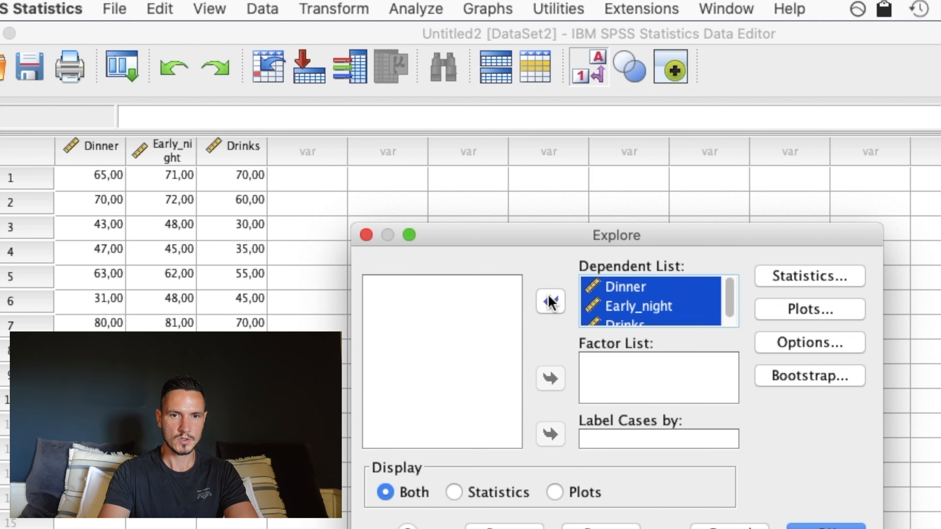
click(661, 316)
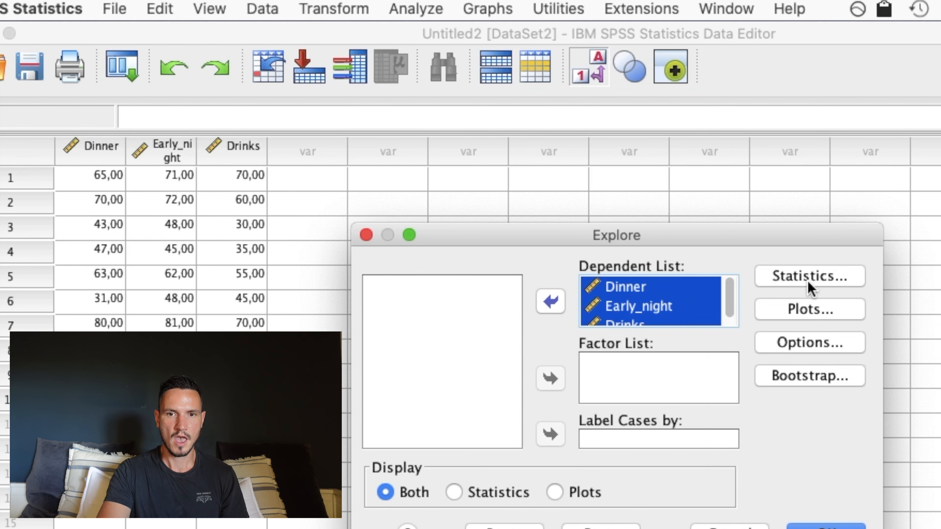
Set the Explore plots to include histograms and normality plots with tests, without stem-and-leaf, and run the analysis.
click(822, 307)
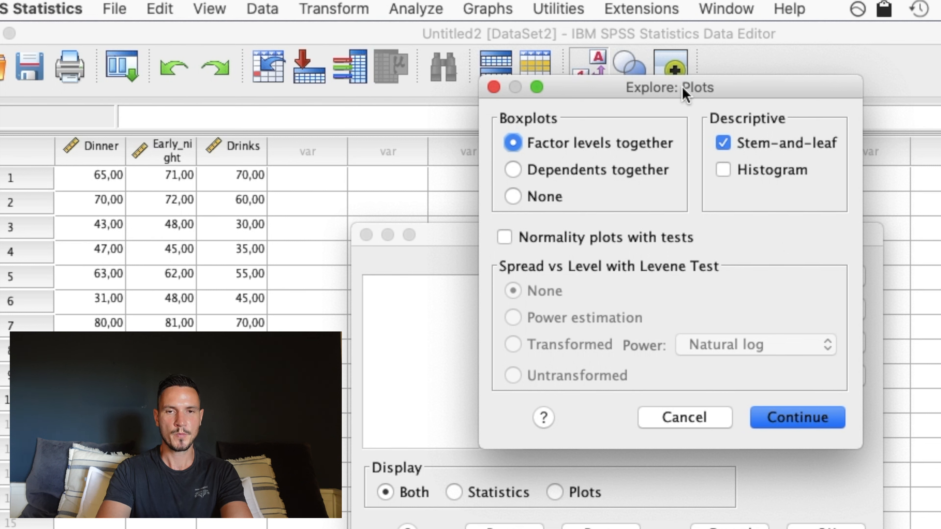
click(723, 143)
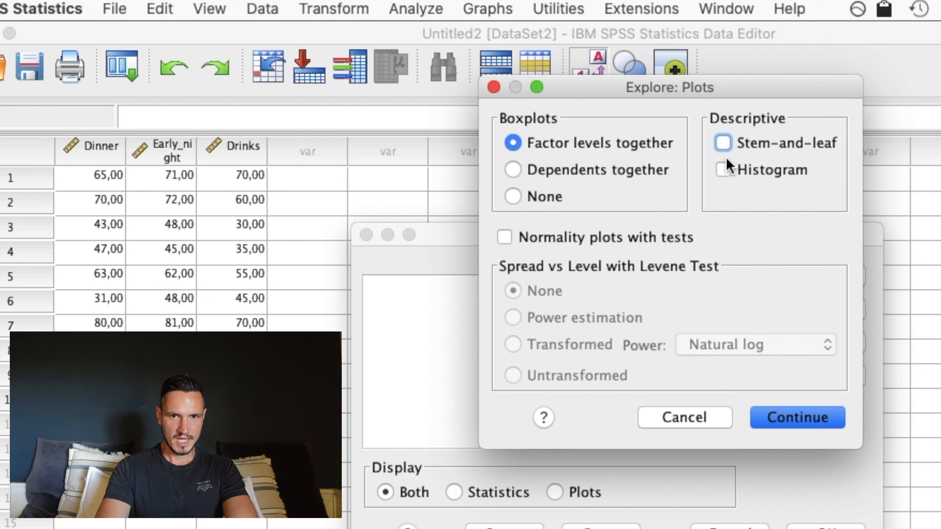
click(722, 174)
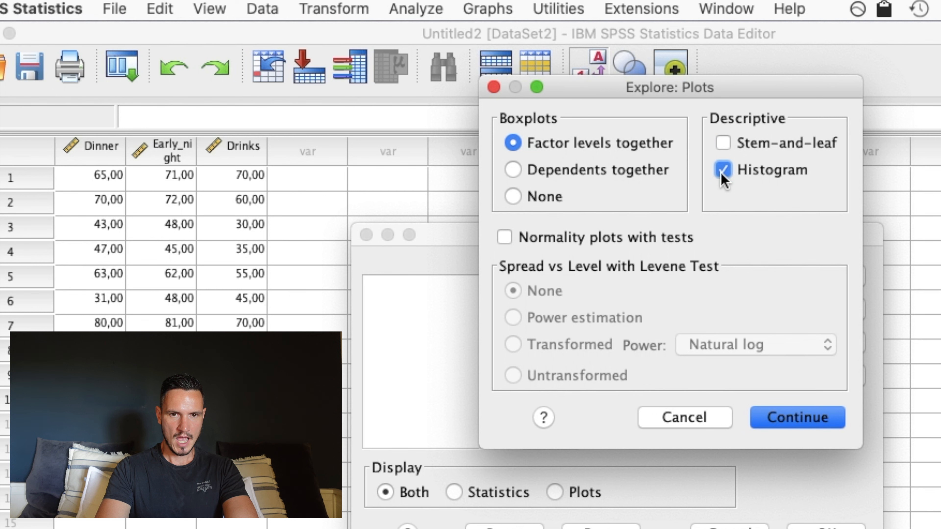
click(515, 244)
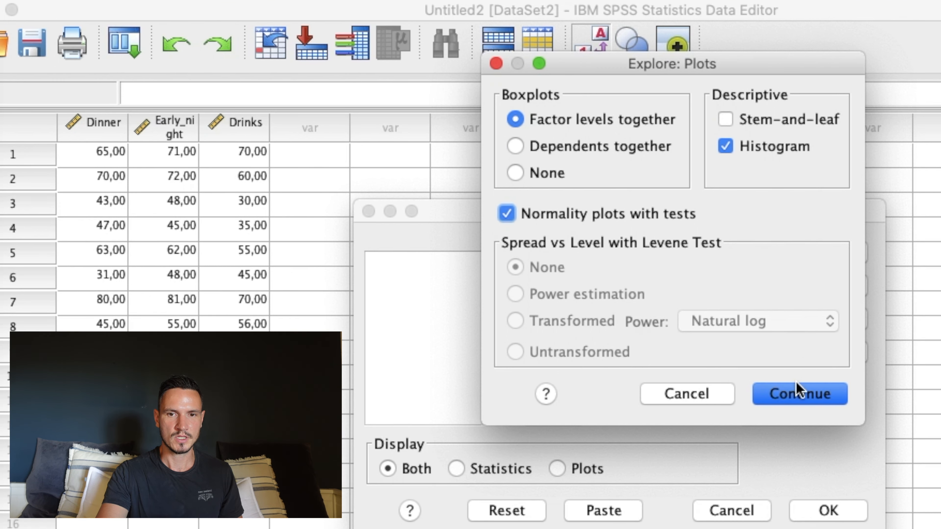
click(800, 417)
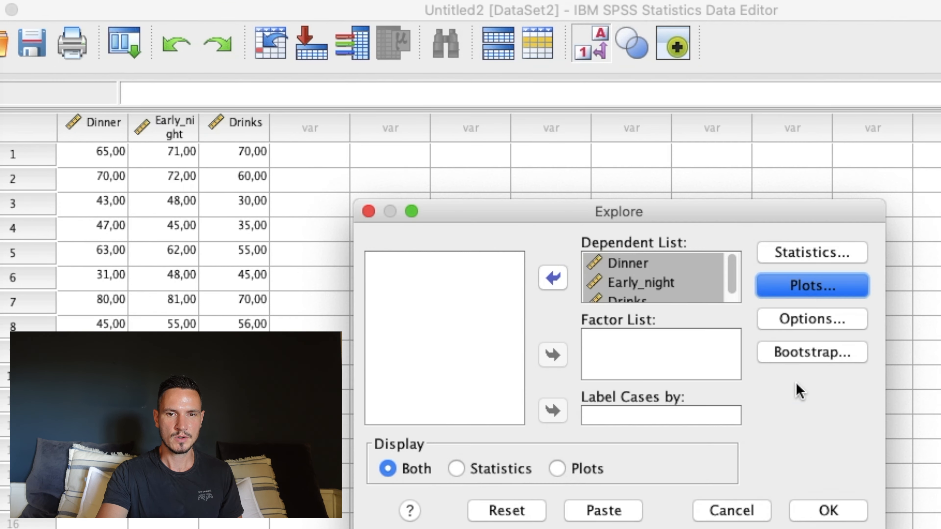
click(844, 510)
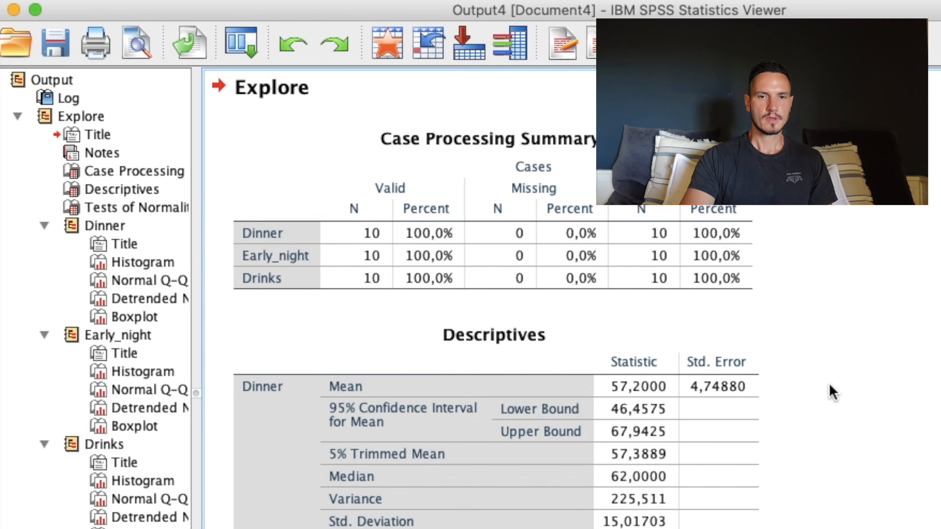
Examine the Descriptives and Tests of Normality tables, focusing on the Shapiro-Wilk significance values of the three variables.
scroll(832, 392, down, 15)
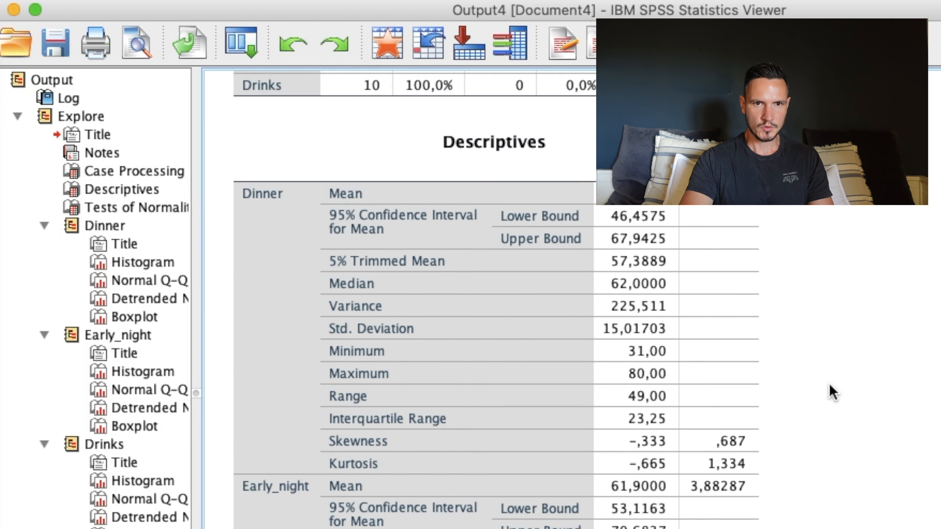
scroll(832, 392, down, 10)
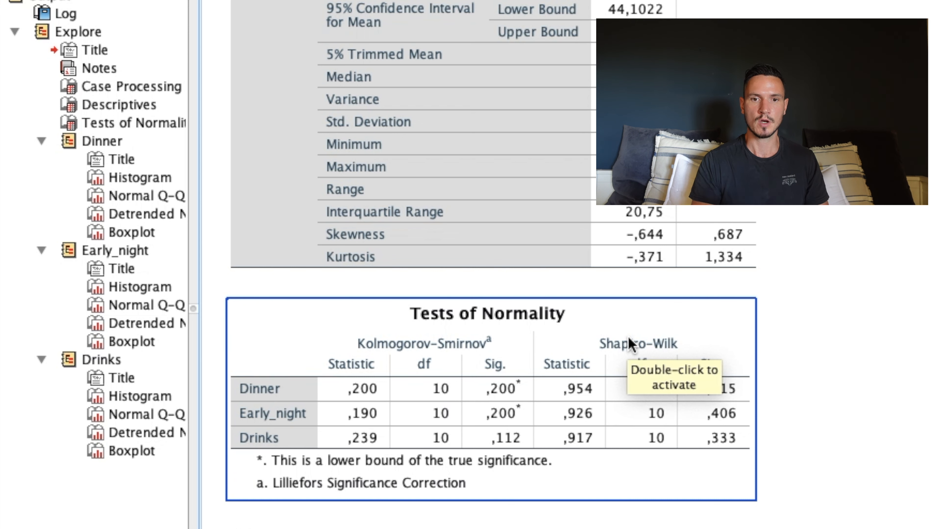
click(788, 321)
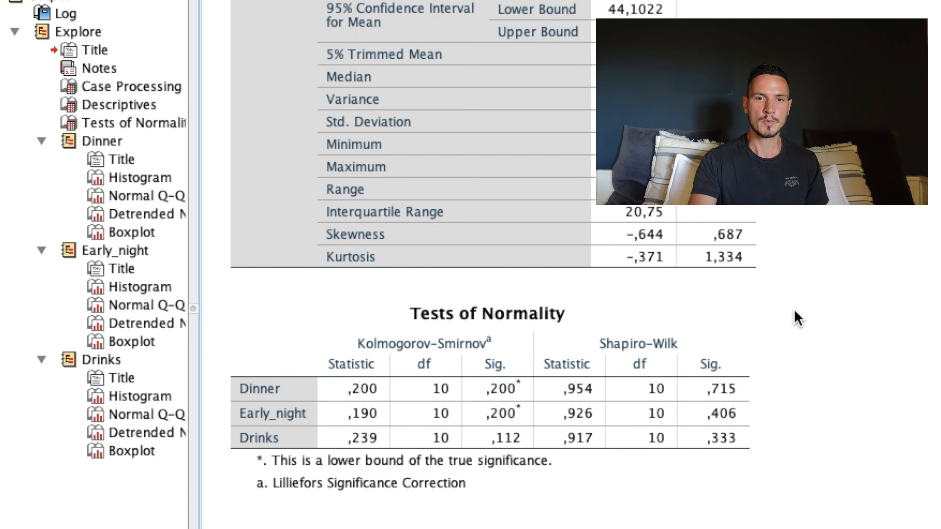
click(665, 337)
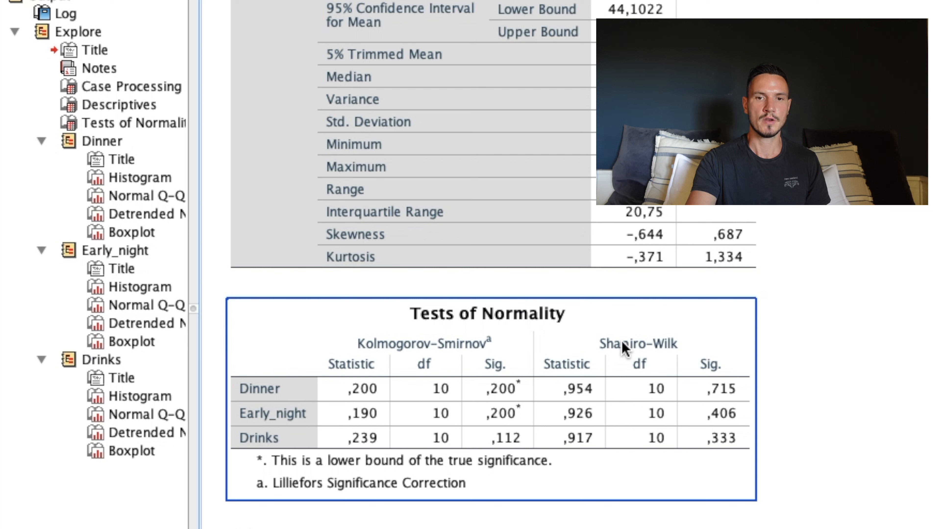
click(817, 268)
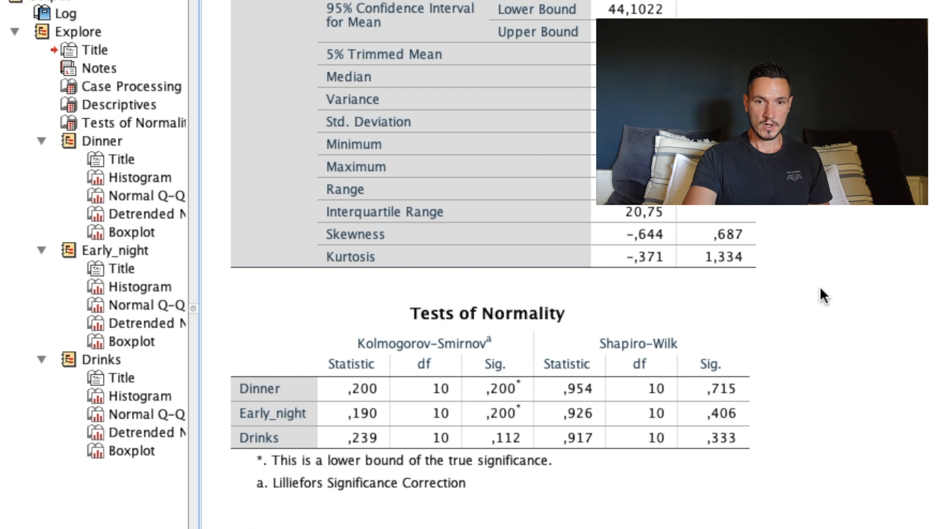
click(752, 388)
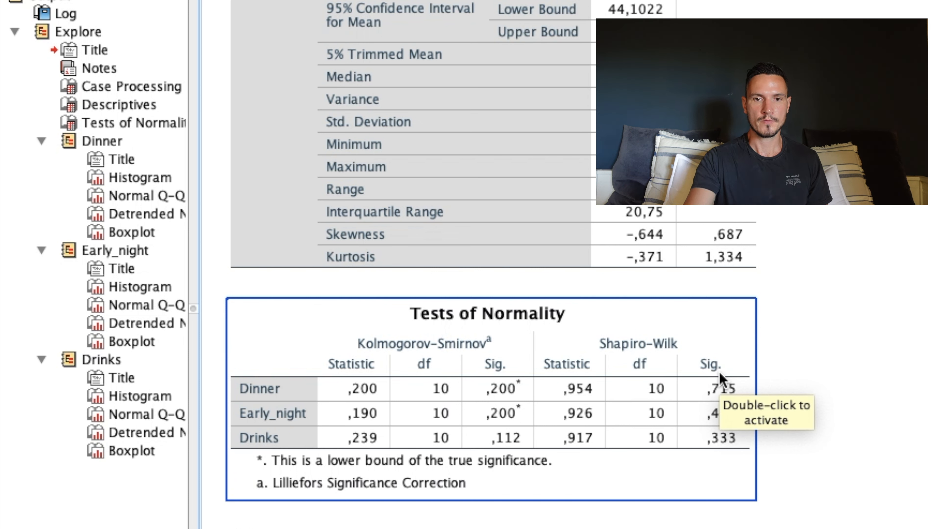
click(857, 346)
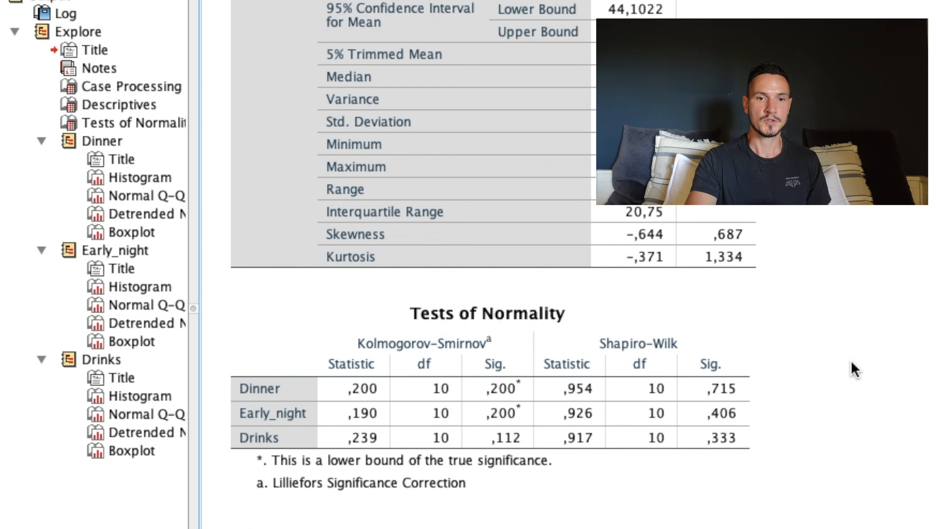
click(747, 384)
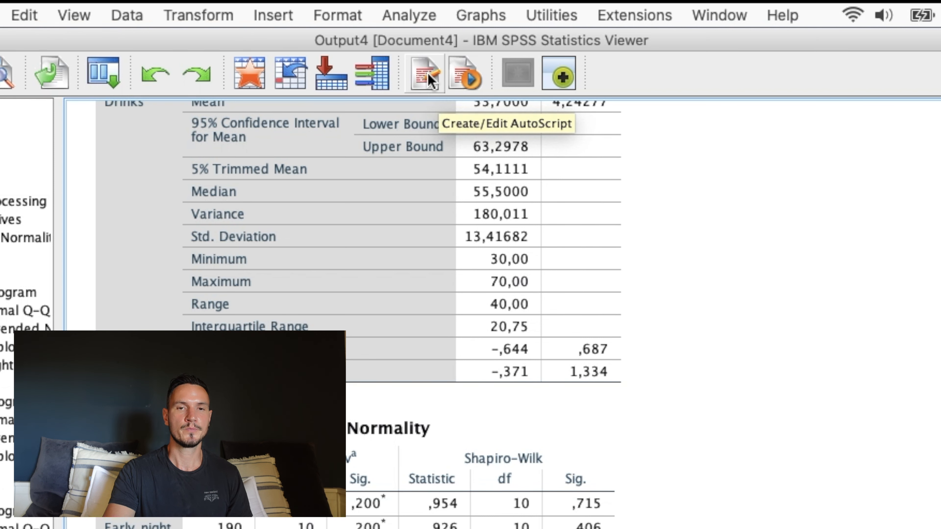
Start a General Linear Model Repeated Measures analysis and define a within-subject factor named Pre_Exam_Activity with 3 levels.
click(402, 15)
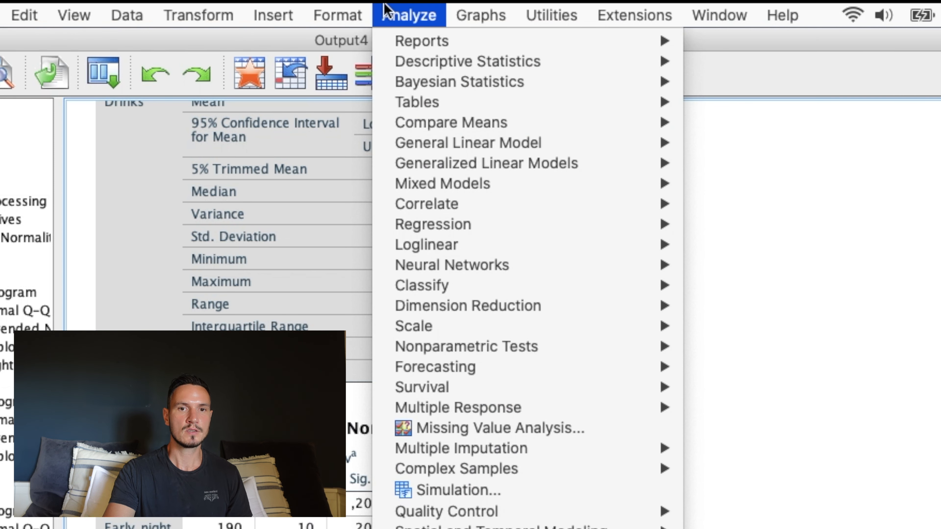
mouse_move(657, 146)
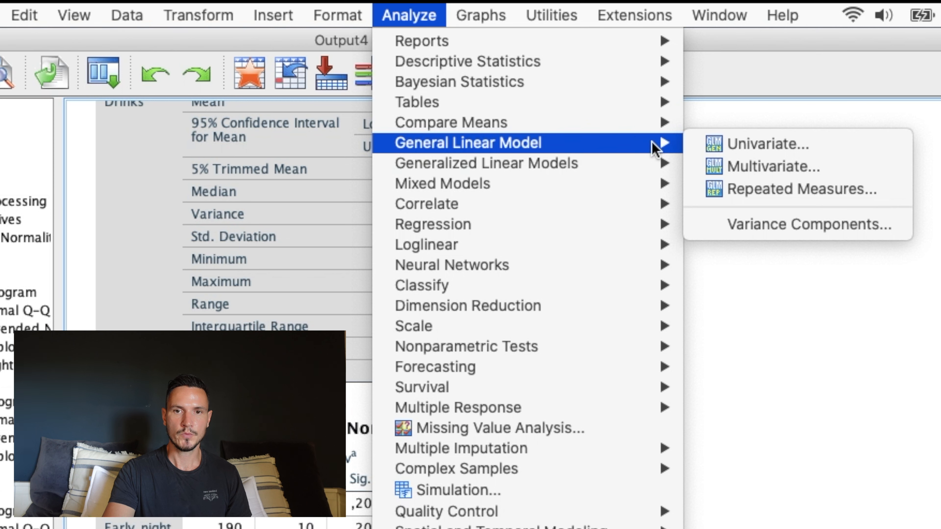
click(749, 188)
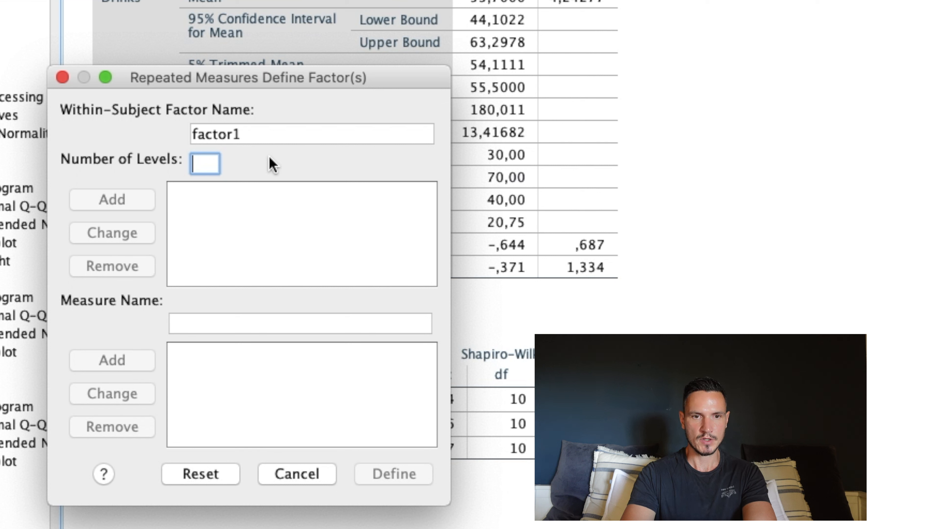
text(3)
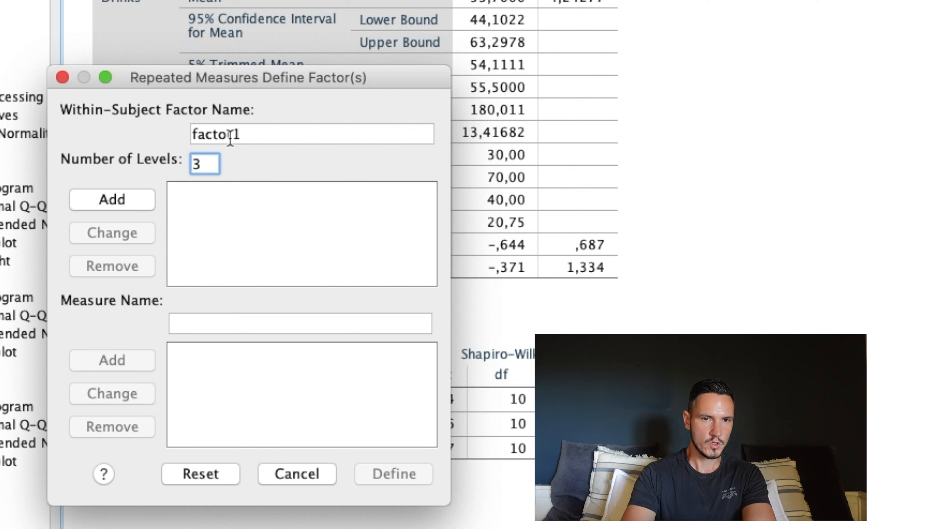
click(267, 135)
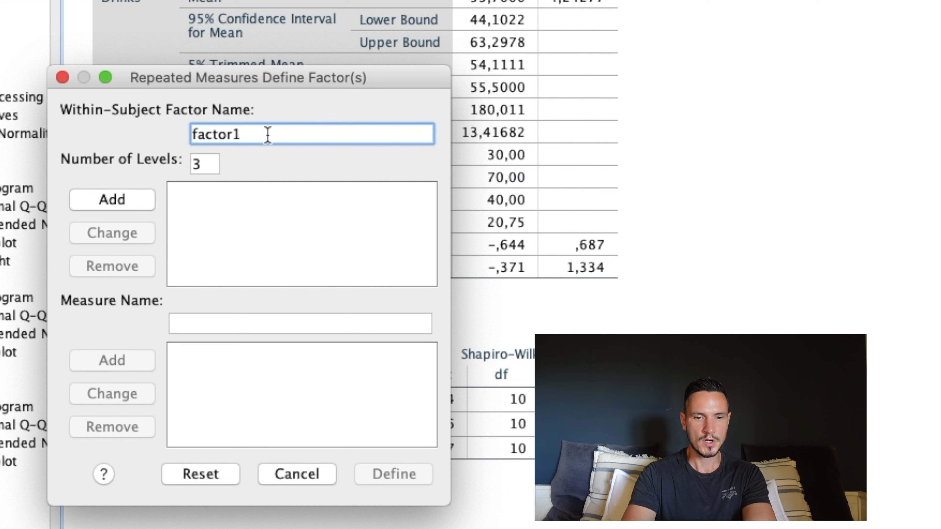
double_click(267, 135)
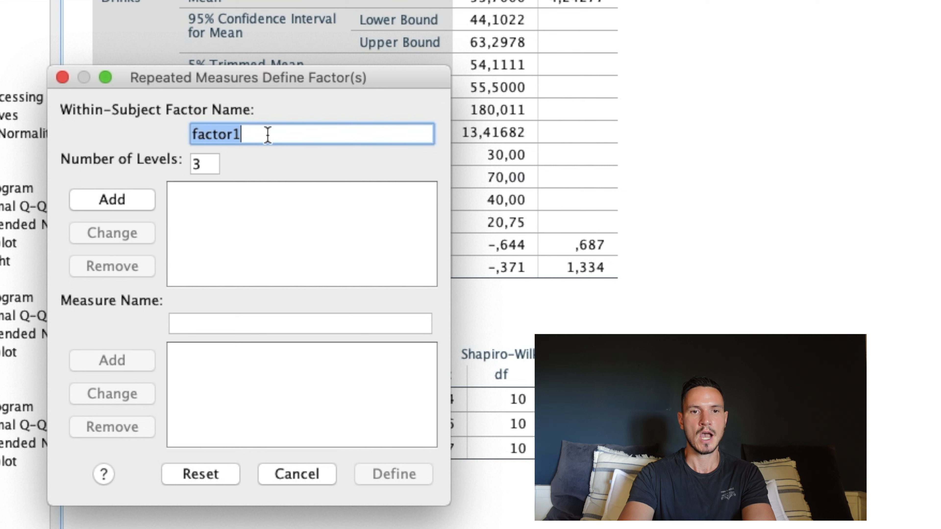
text(Pre)
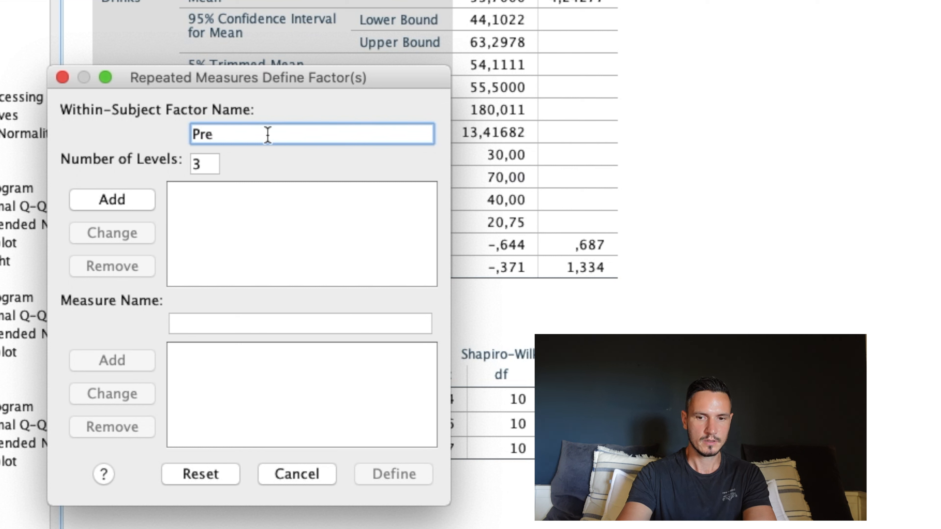
text(_Ex)
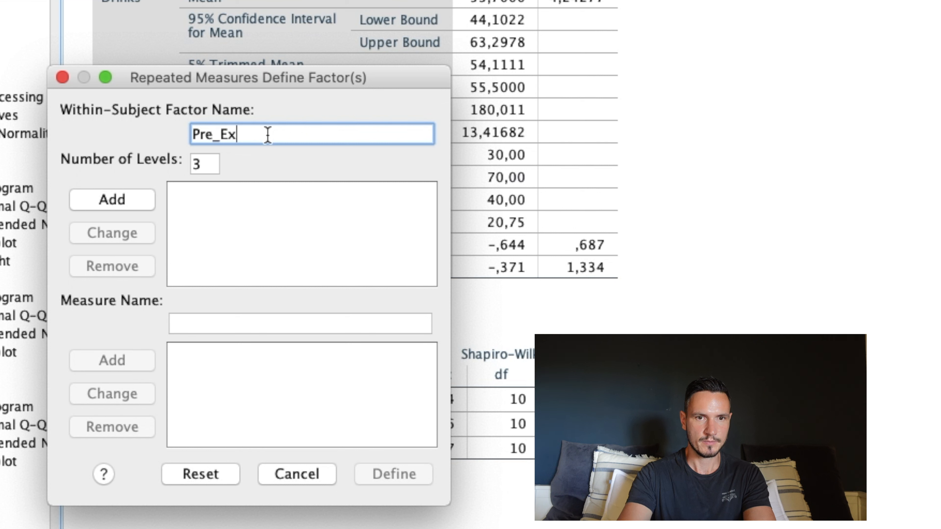
text(am_Actii)
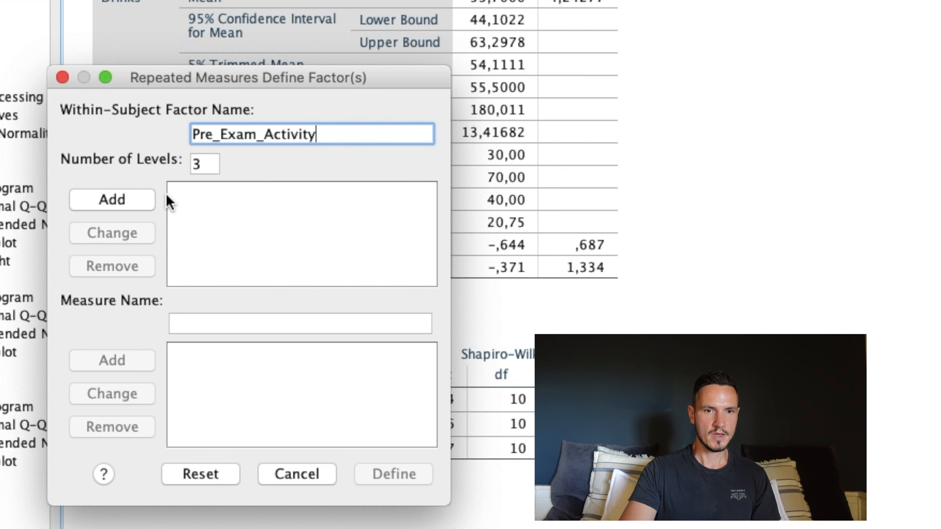
click(130, 203)
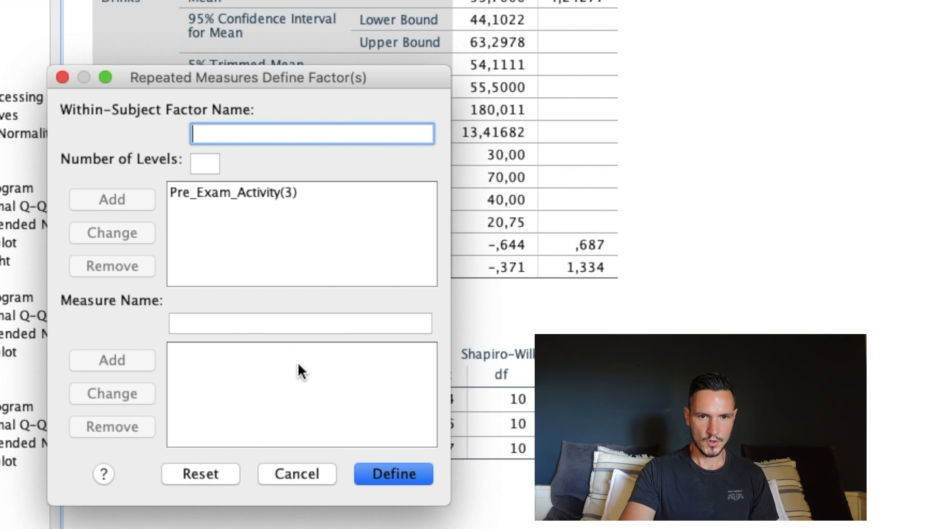
click(392, 472)
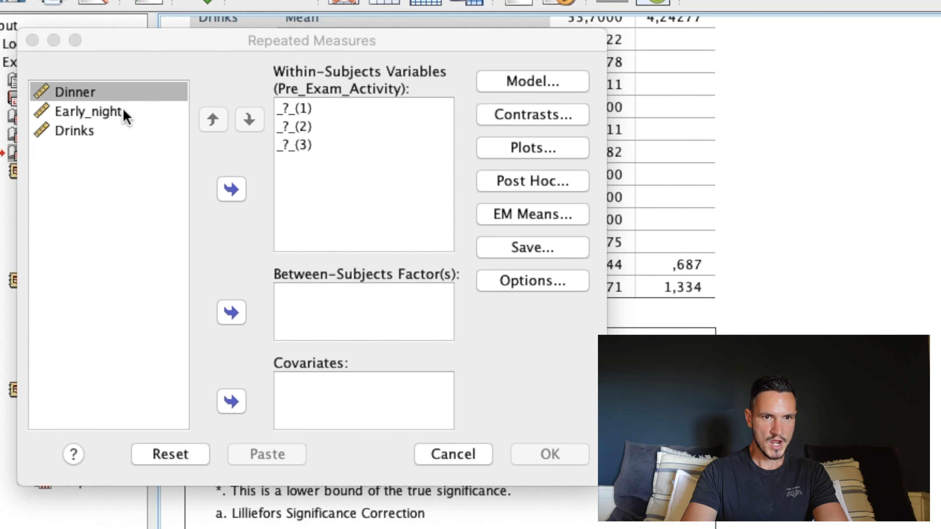
Assign Dinner, Early_night and Drinks, in that order, to the three within-subjects levels of Pre_Exam_Activity.
click(94, 99)
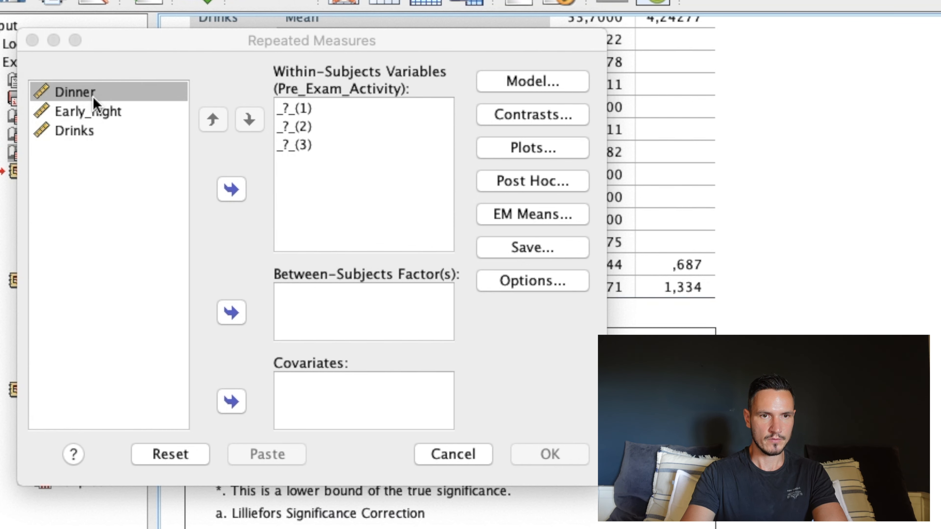
click(93, 98)
key(shift+Down)
key(shift+Down)
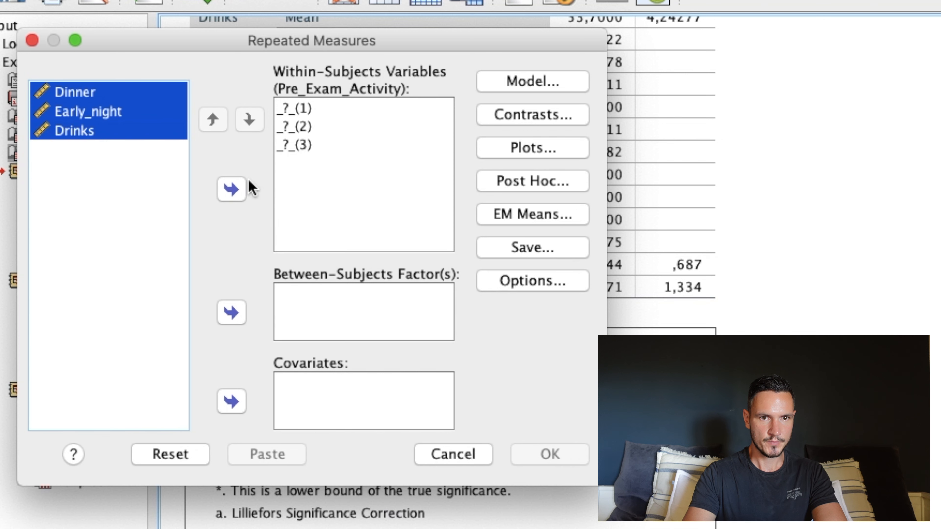
click(232, 190)
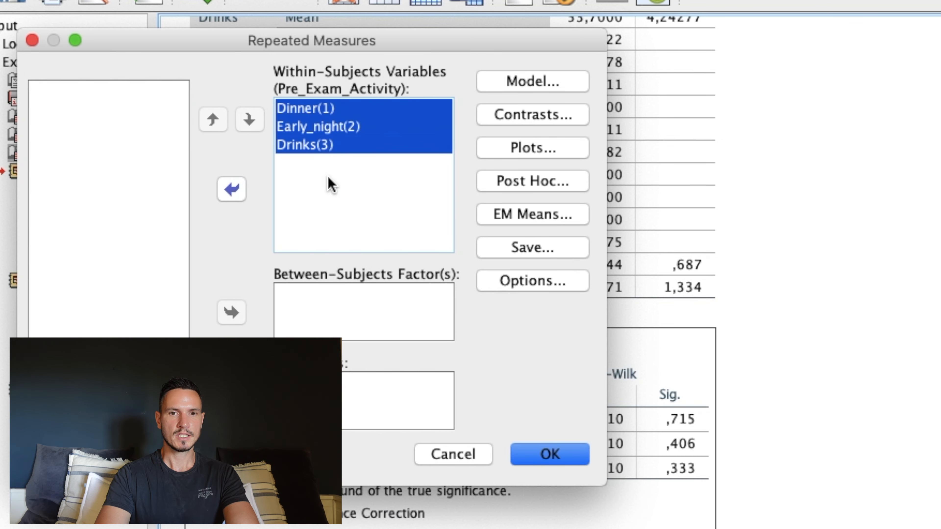
Include descriptive statistics and estimates of effect size in the Repeated Measures output options.
click(528, 282)
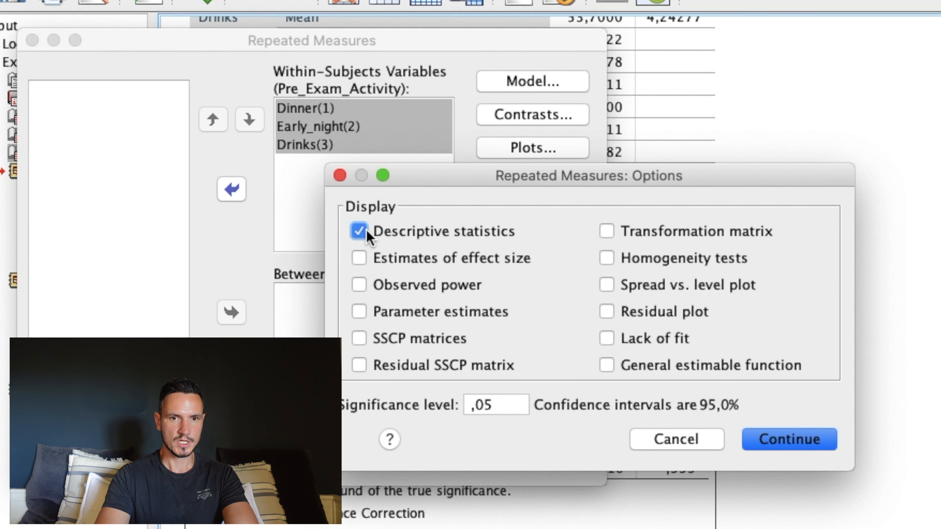
click(358, 259)
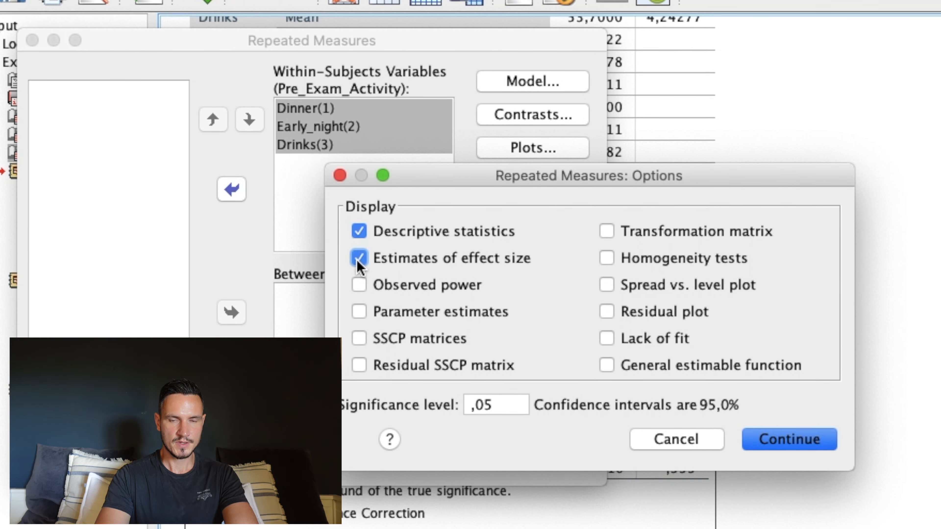
click(805, 439)
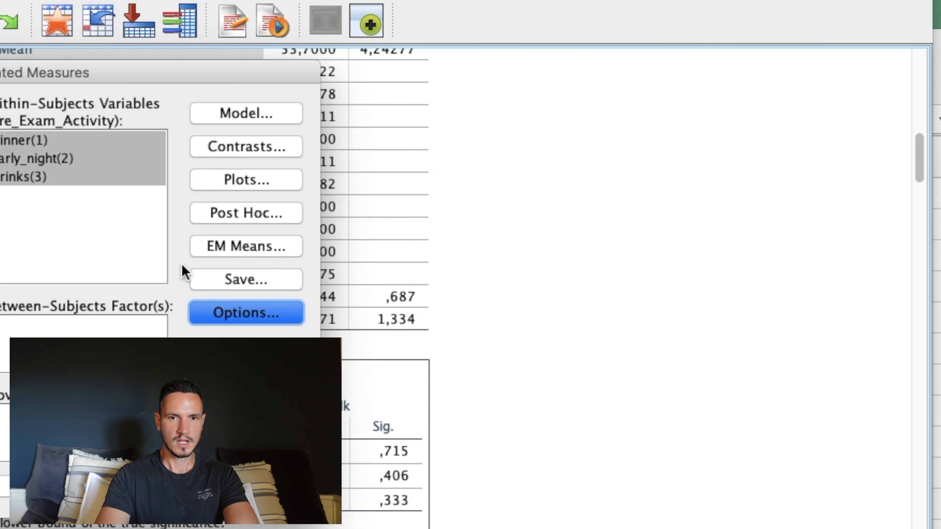
Display estimated marginal means for Pre_Exam_Activity, compare main effects with Bonferroni adjustment, and run the repeated measures analysis.
click(202, 255)
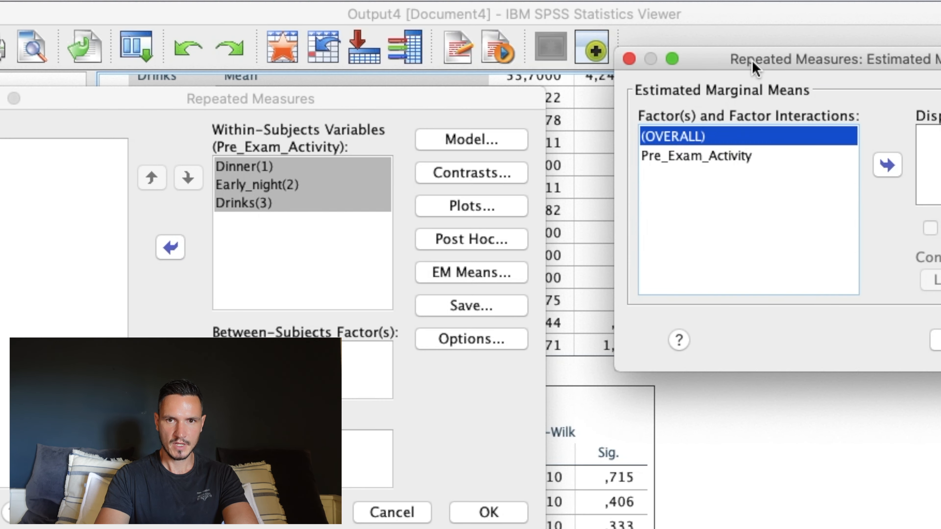
drag(526, 35, 250, 46)
click(213, 136)
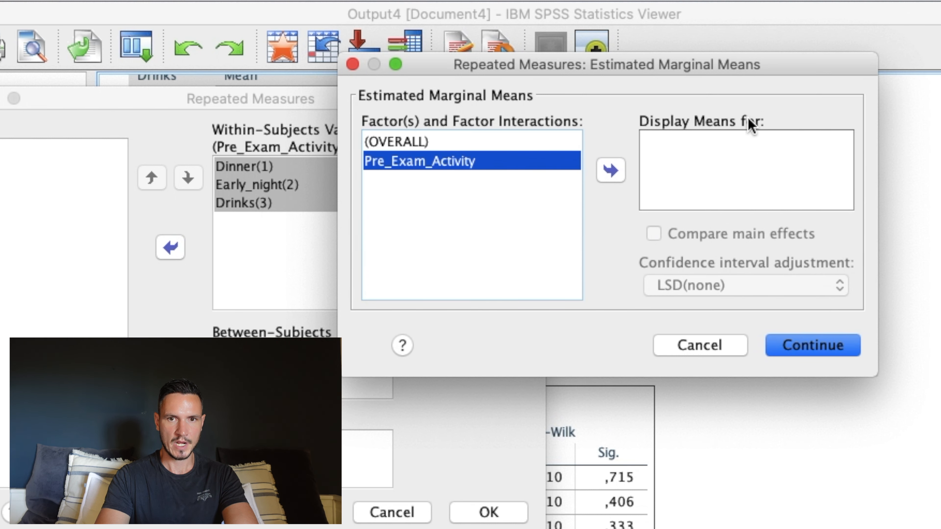
click(618, 173)
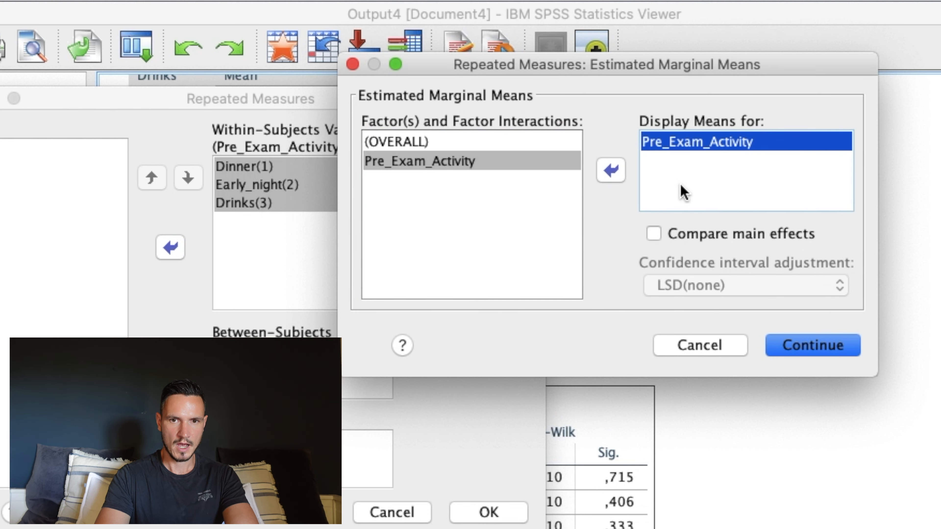
click(654, 234)
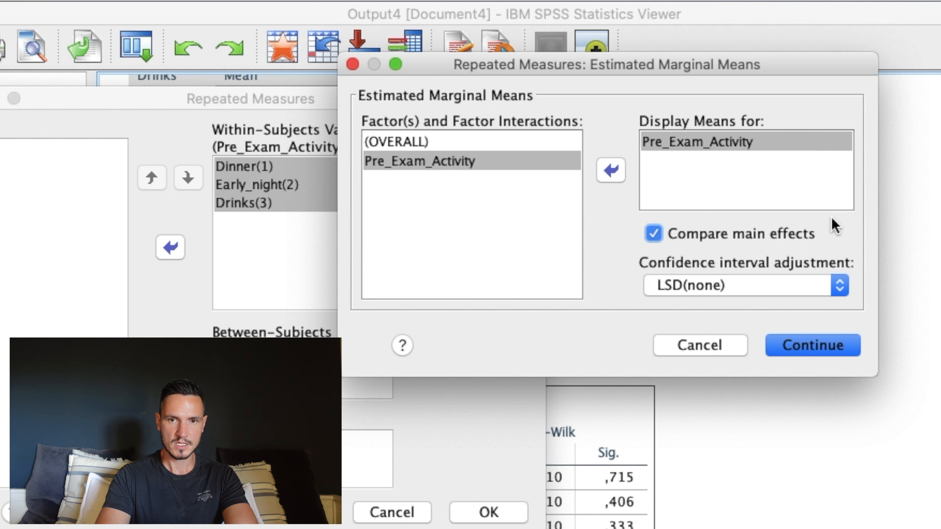
click(841, 291)
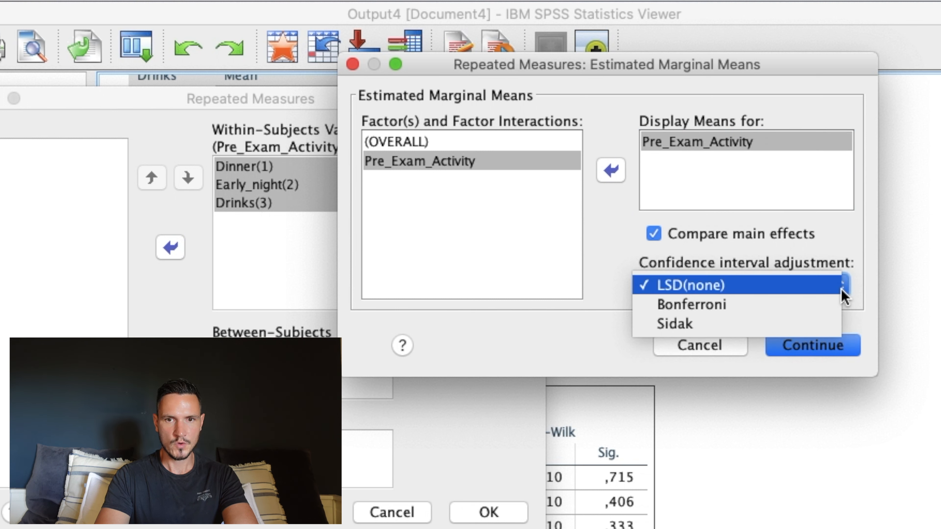
click(834, 308)
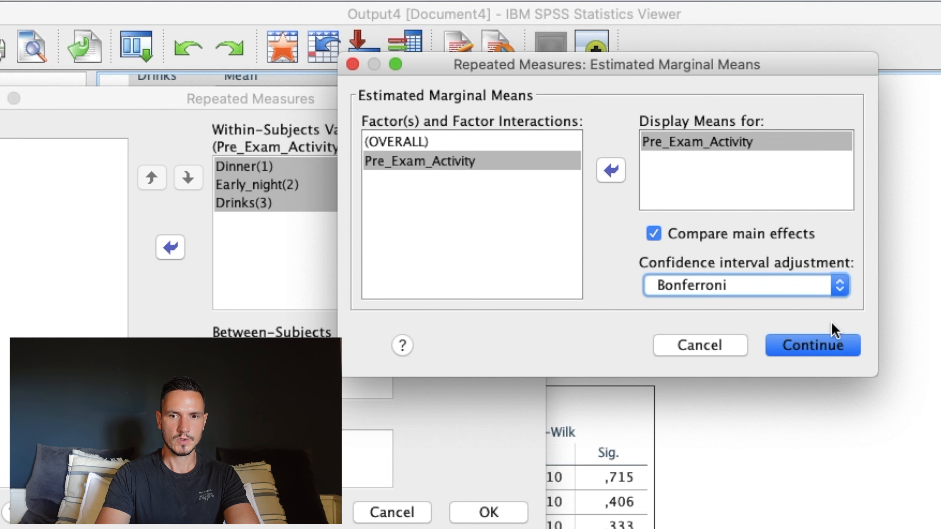
click(825, 353)
click(516, 521)
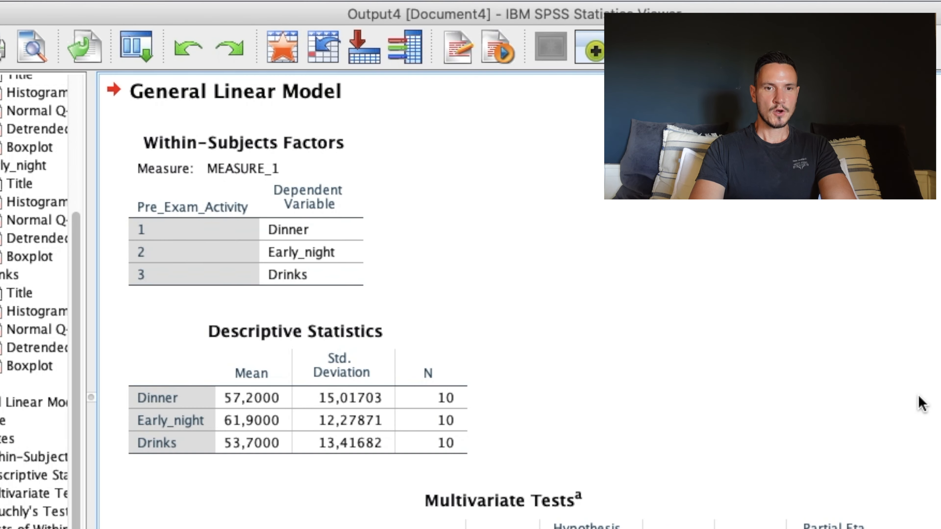
Review the Descriptive Statistics, Multivariate Tests and Mauchly's Test of Sphericity tables in the repeated measures output.
scroll(918, 403, down, 2)
click(502, 446)
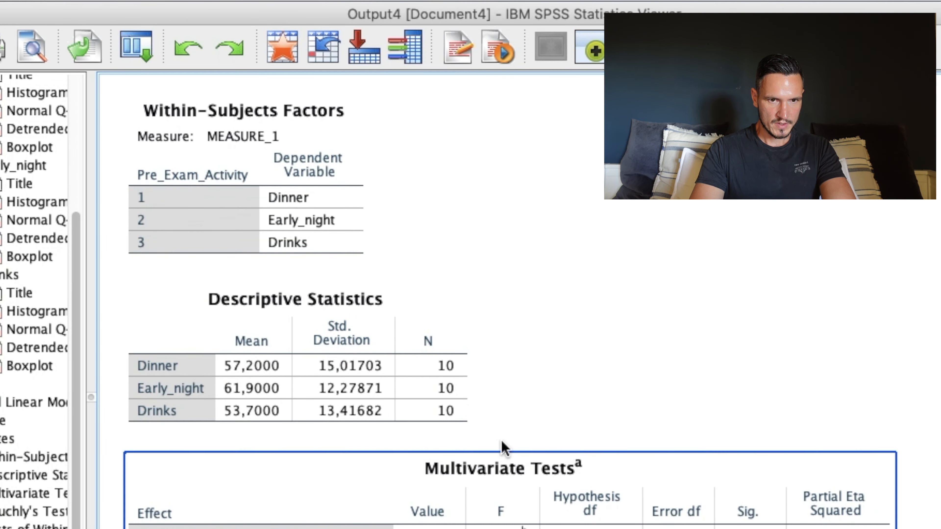
click(304, 386)
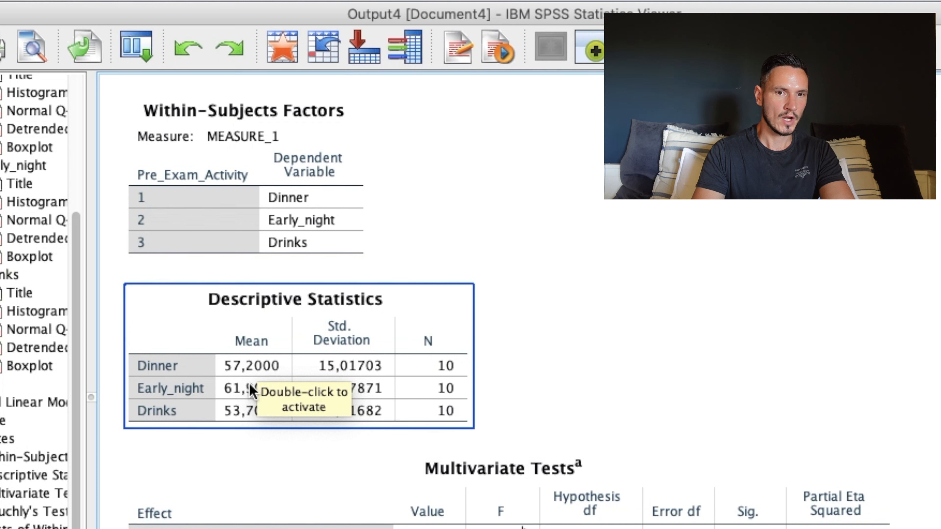
click(580, 470)
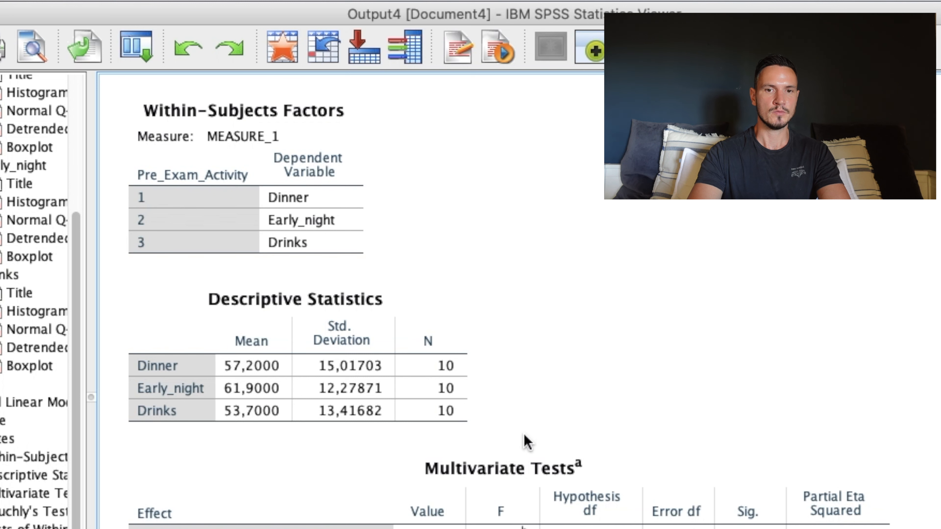
scroll(841, 343, down, 4)
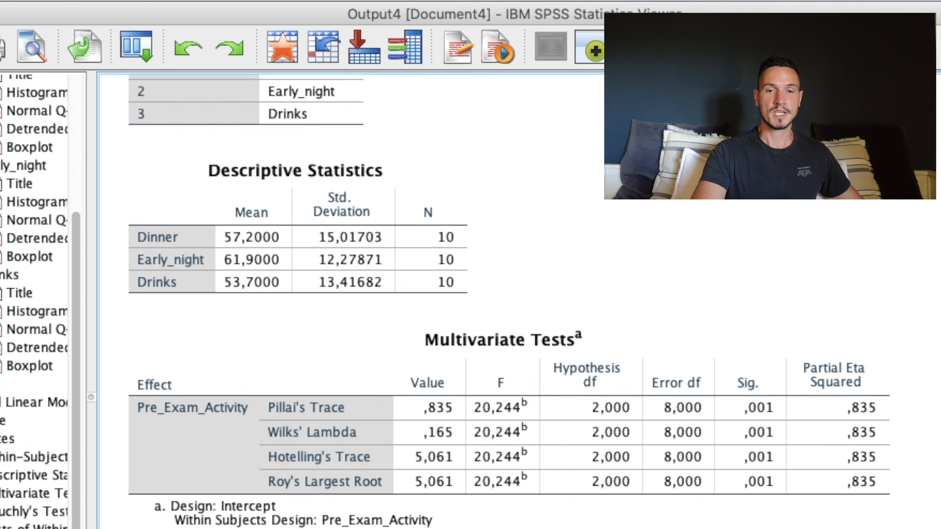
scroll(509, 296, down, 8)
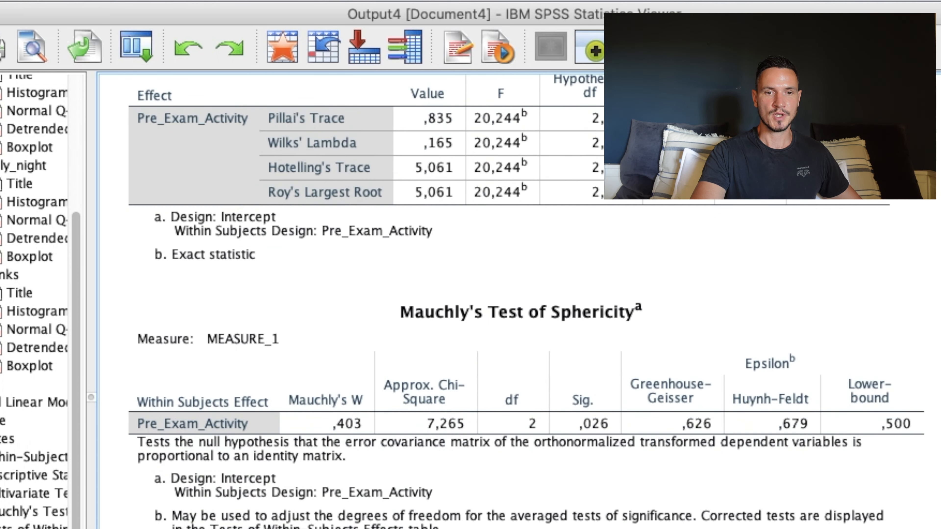
scroll(509, 296, down, 20)
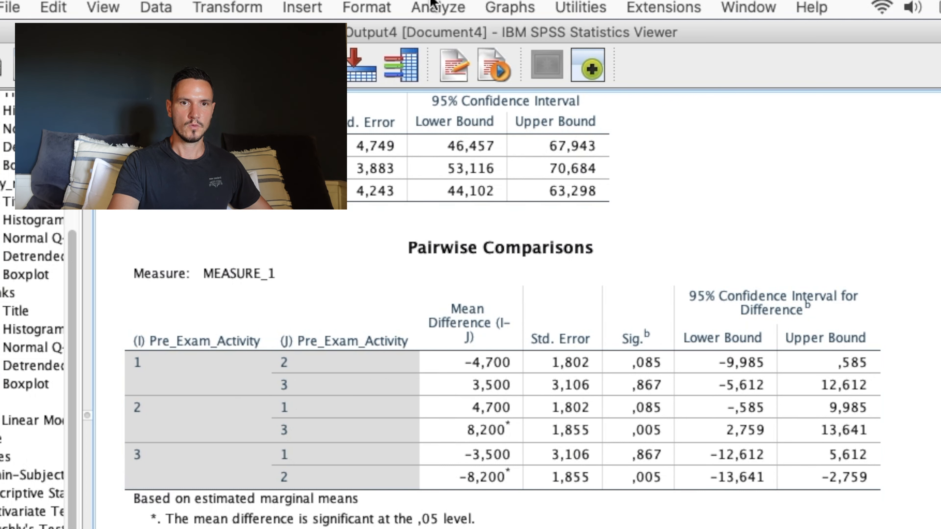
Reopen the General Linear Model Repeated Measures setup for Pre_Exam_Activity(3) to see which condition each level number stands for.
click(434, 7)
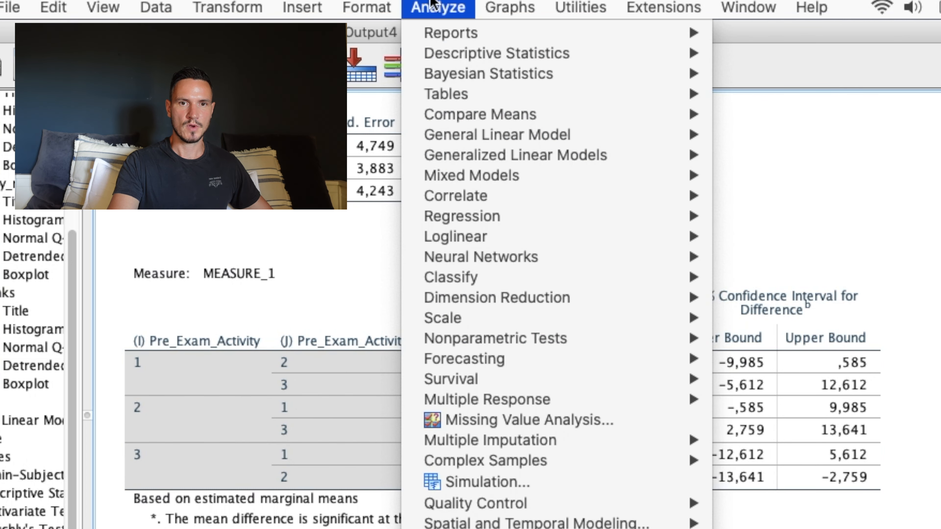
mouse_move(488, 140)
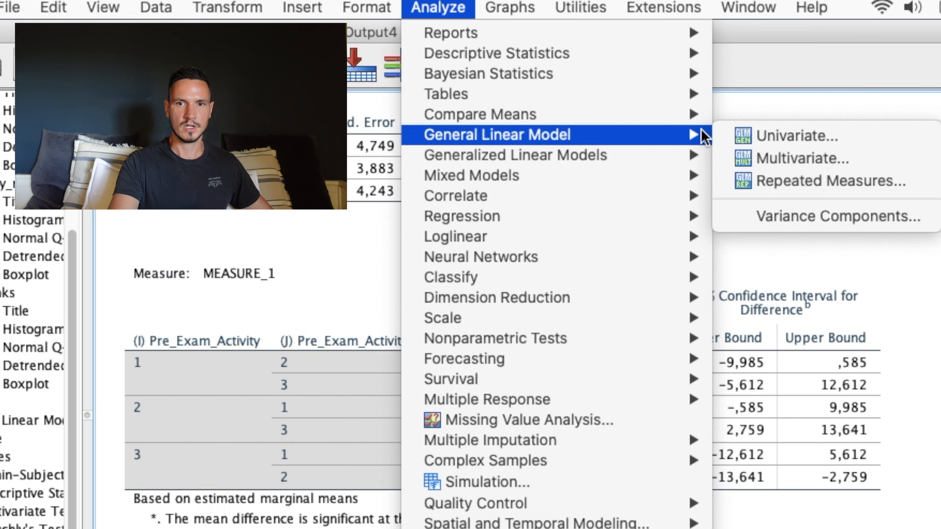
click(739, 180)
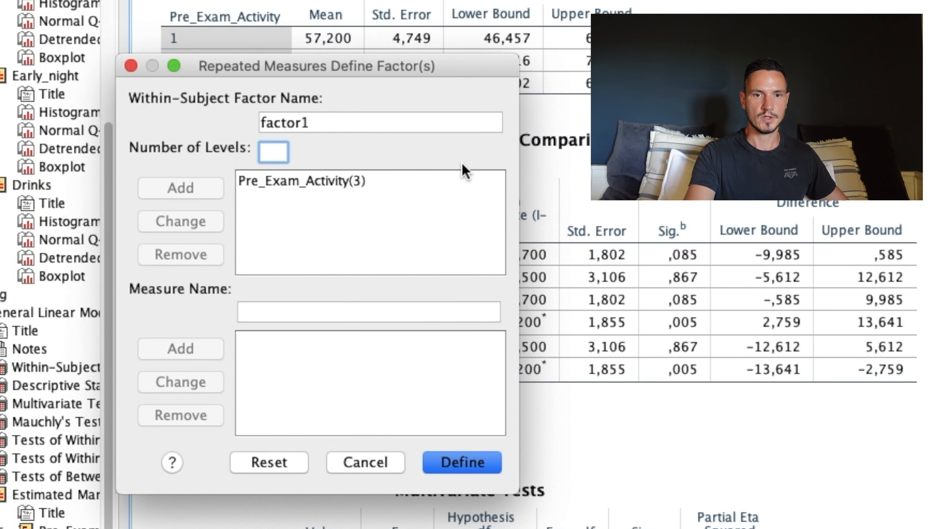
click(464, 461)
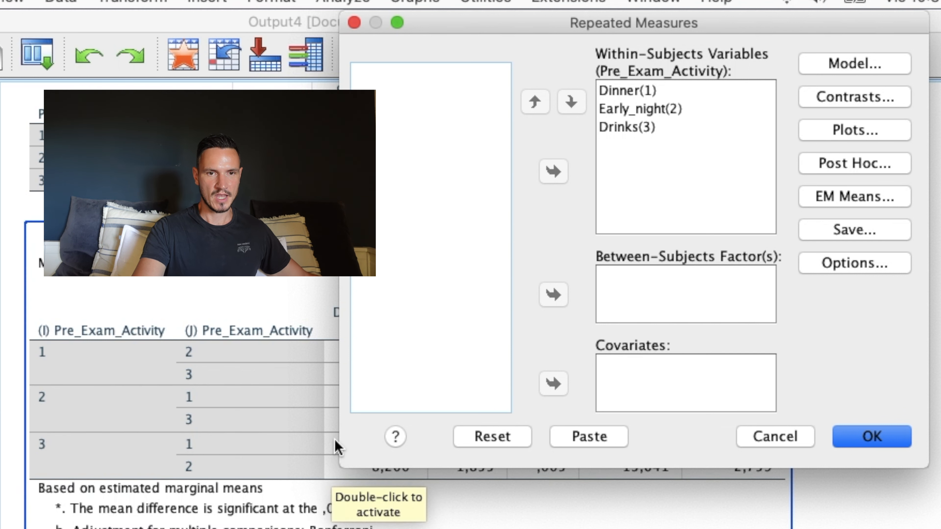
Move the Repeated Measures dialog off the output and examine the Pairwise Comparisons significance values for level 1 against levels 2 and 3.
click(40, 371)
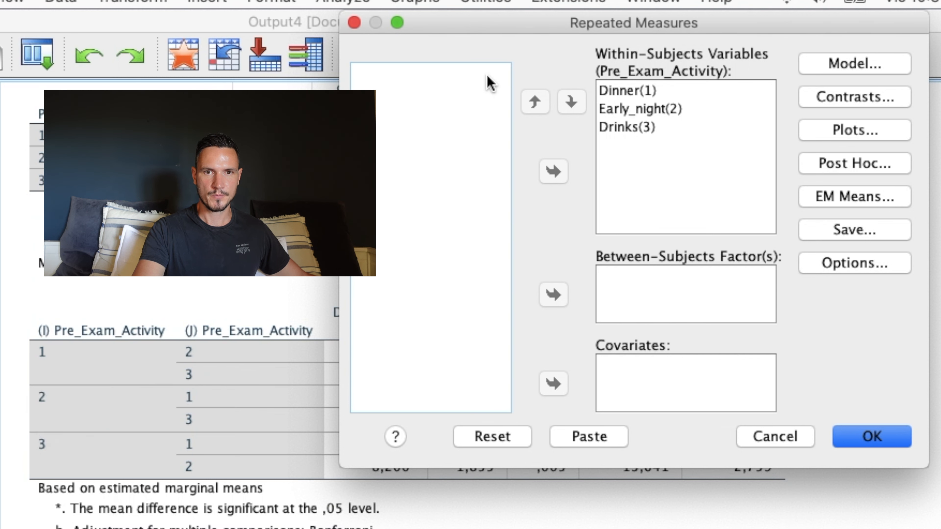
drag(473, 13, 538, 525)
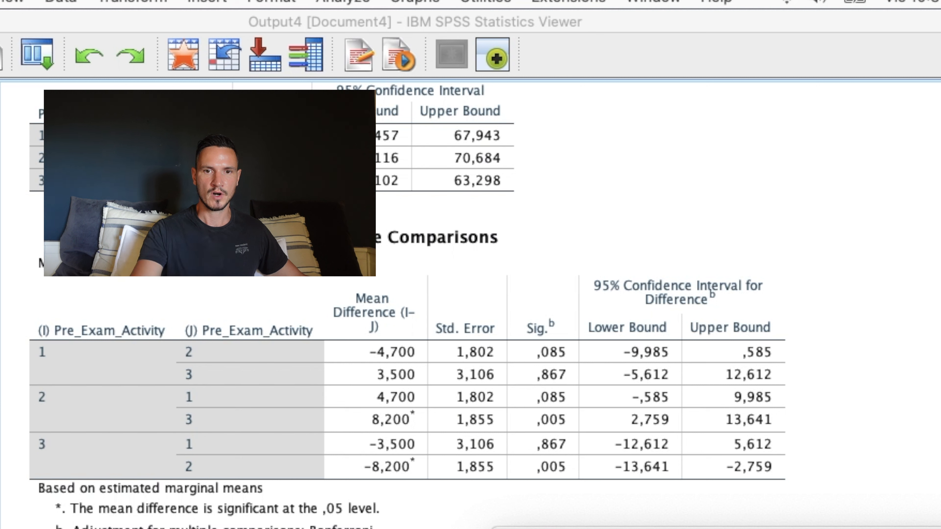
click(75, 354)
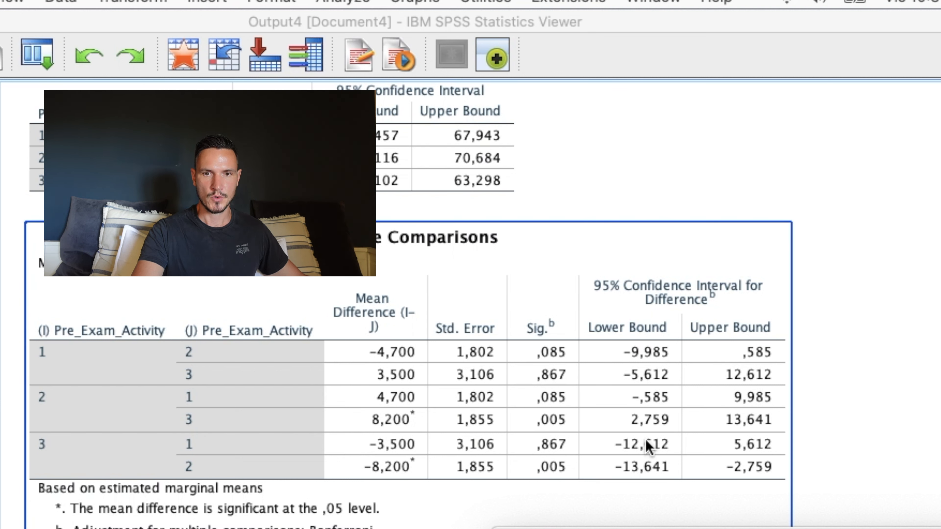
click(667, 523)
click(543, 360)
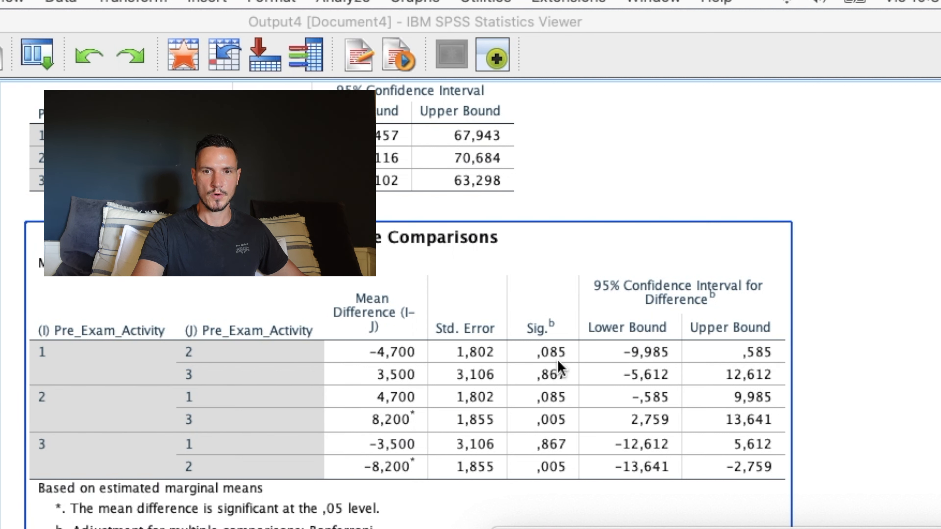
click(744, 519)
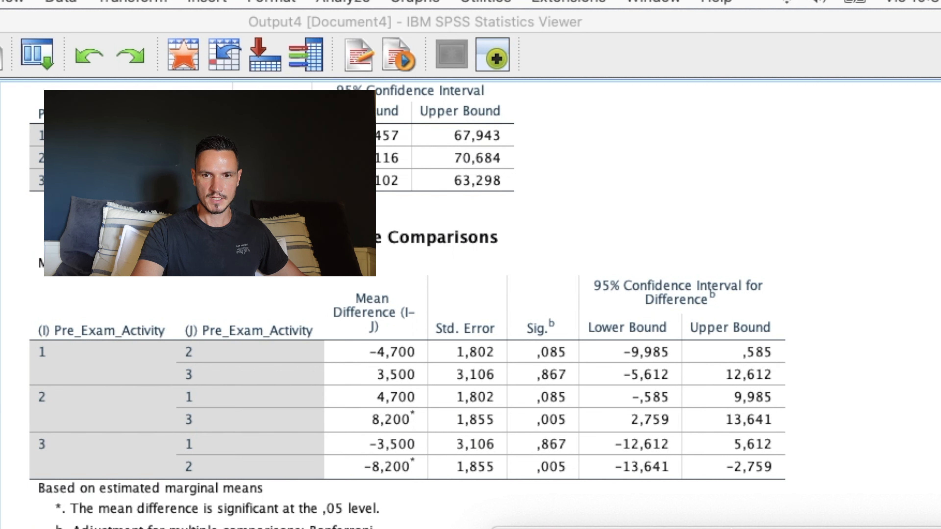
Bring the Repeated Measures dialog back into view to check the order of the within-subjects variables, and move it aside again.
drag(731, 528, 741, 80)
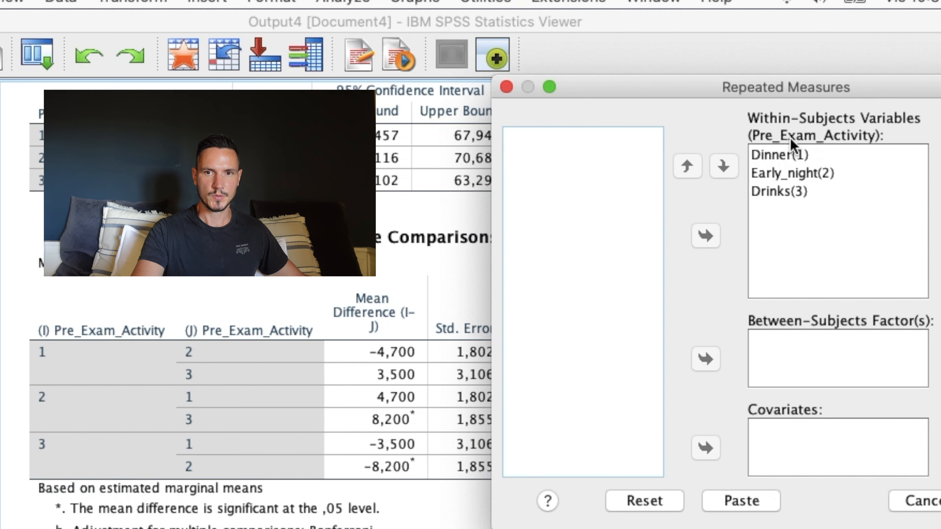
click(793, 154)
click(817, 174)
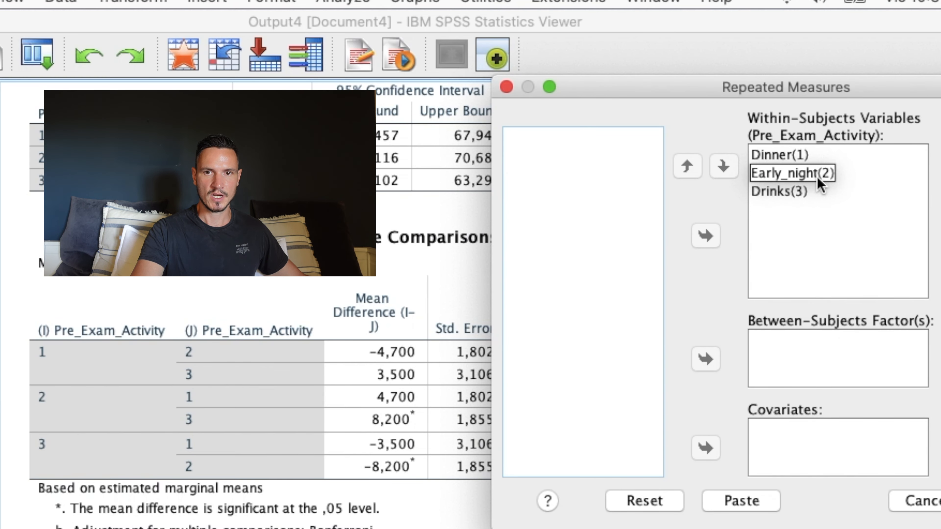
drag(679, 94, 704, 492)
Examine the Pairwise Comparisons result between levels 2 and 3, and bring the Repeated Measures dialog back up to match the level names.
click(242, 484)
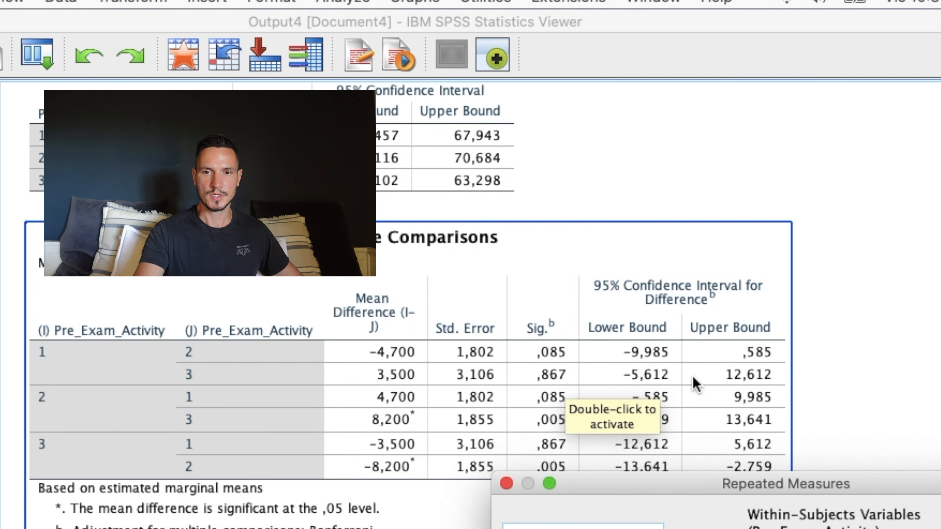
click(802, 418)
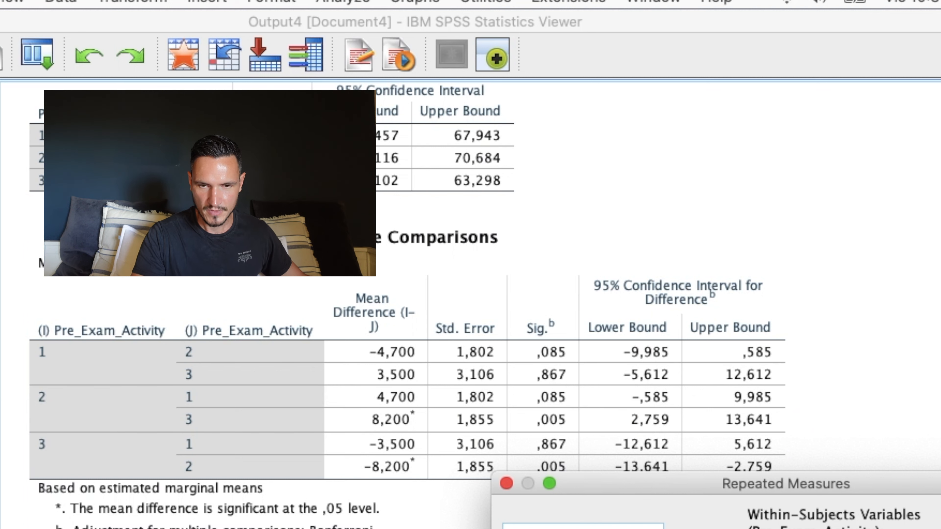
click(121, 400)
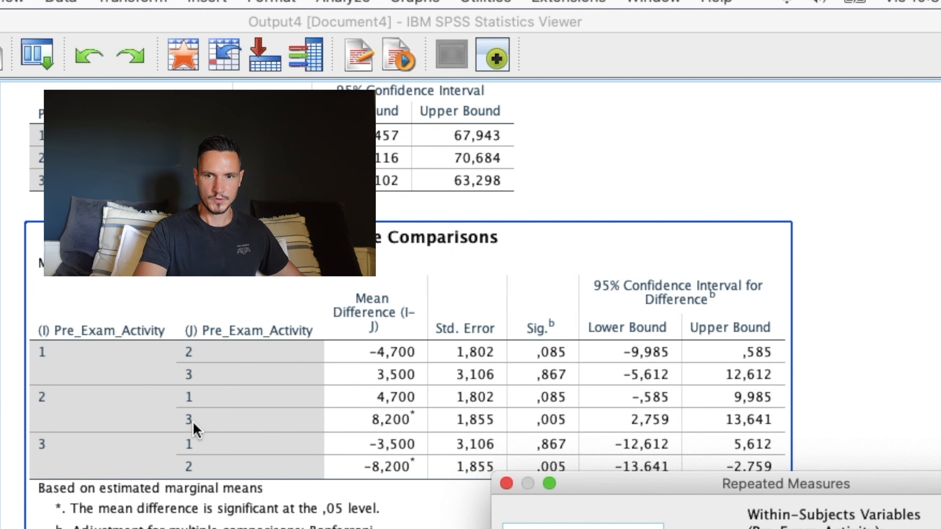
click(796, 456)
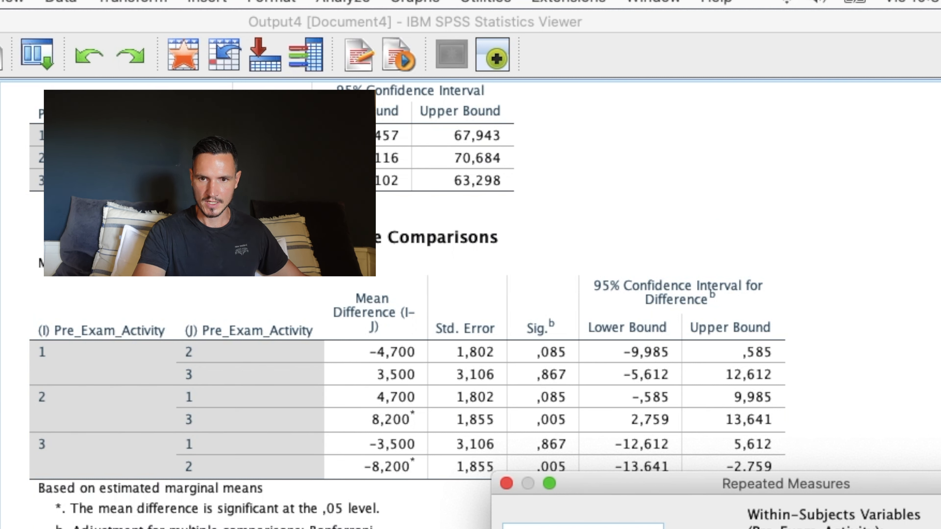
click(595, 455)
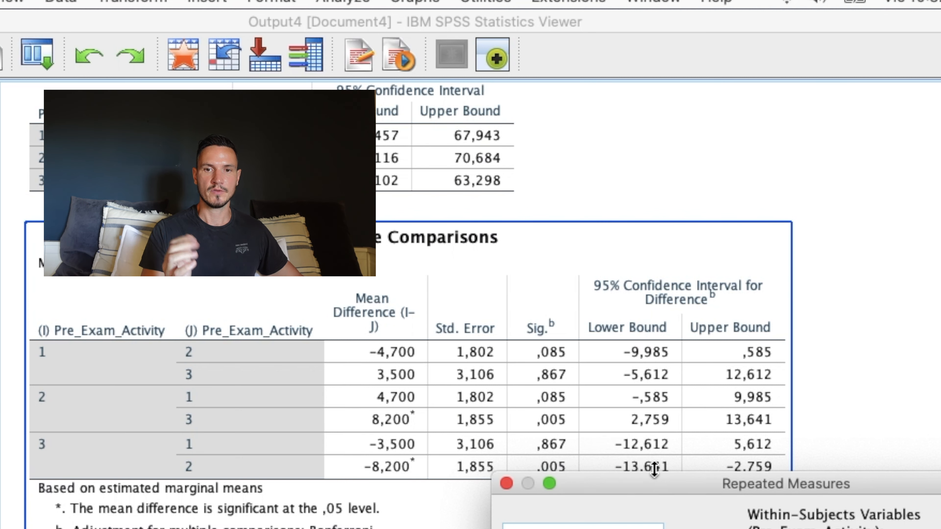
drag(644, 489, 630, 122)
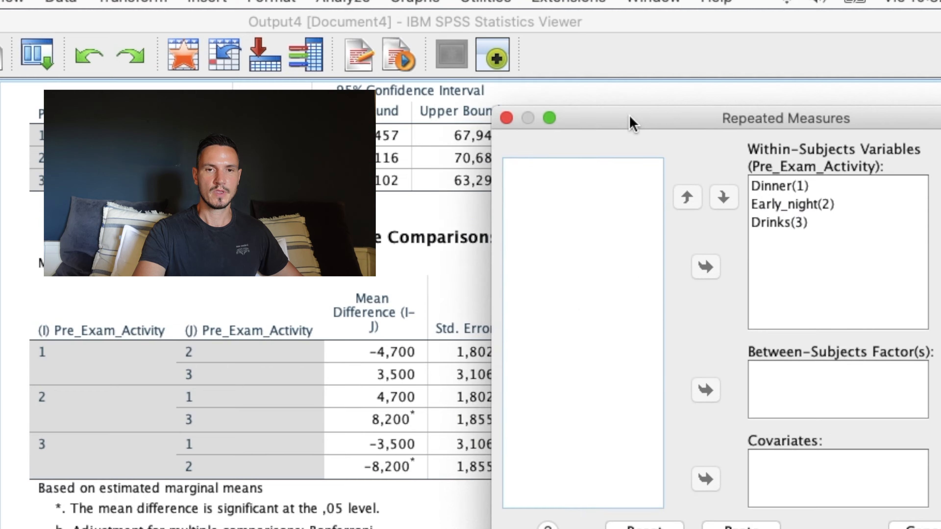
Switch to the Word results document and read the write-up of the Shapiro–Wilk, ANOVA and Bonferroni-corrected comparison results.
key(ctrl+Up)
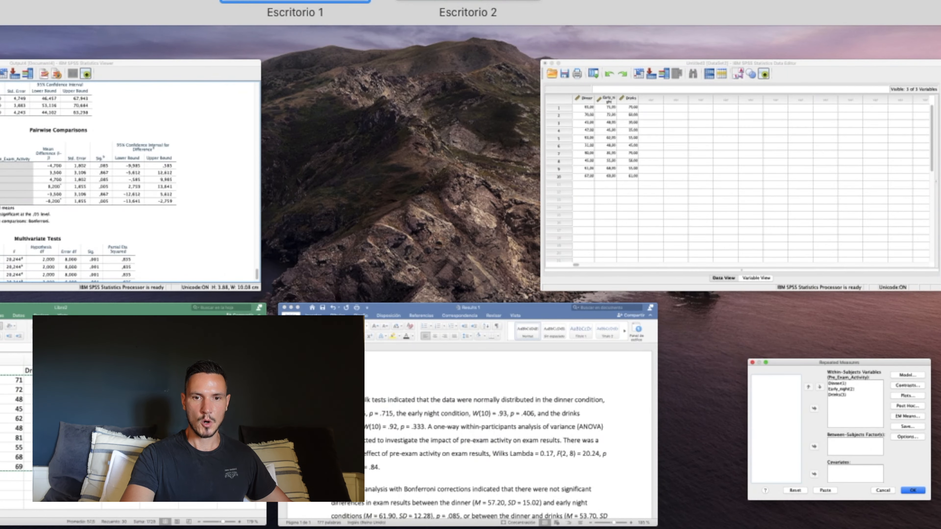
click(406, 380)
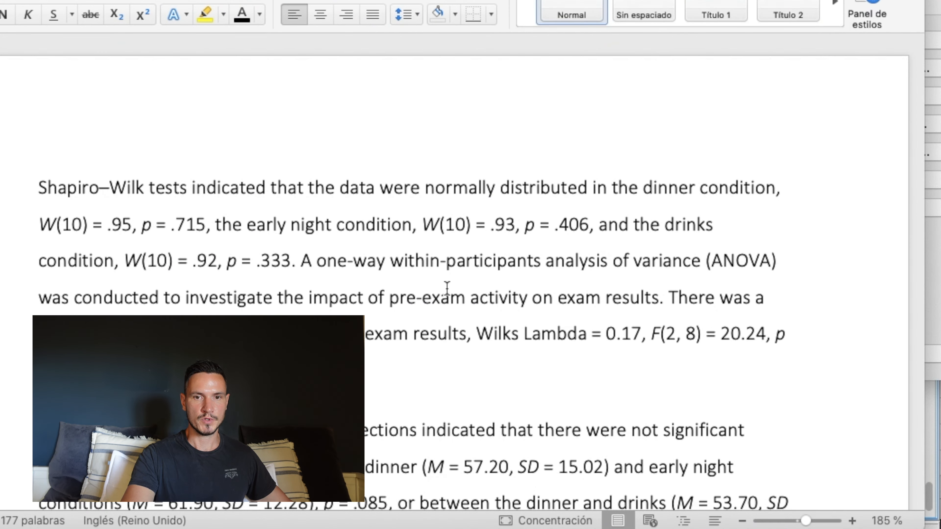
scroll(448, 289, down, 5)
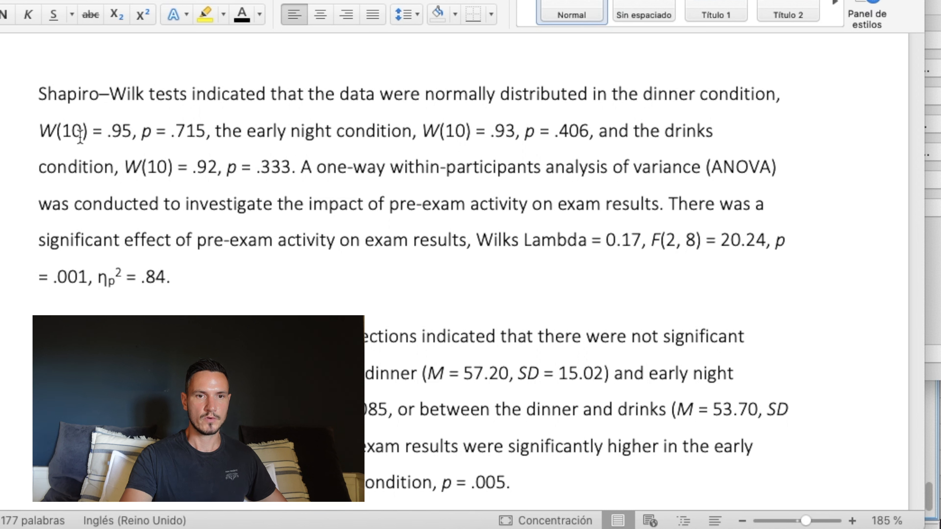
Switch back to the SPSS output viewer to look up the statistics cited in the write-up.
key(ctrl+Up)
click(145, 231)
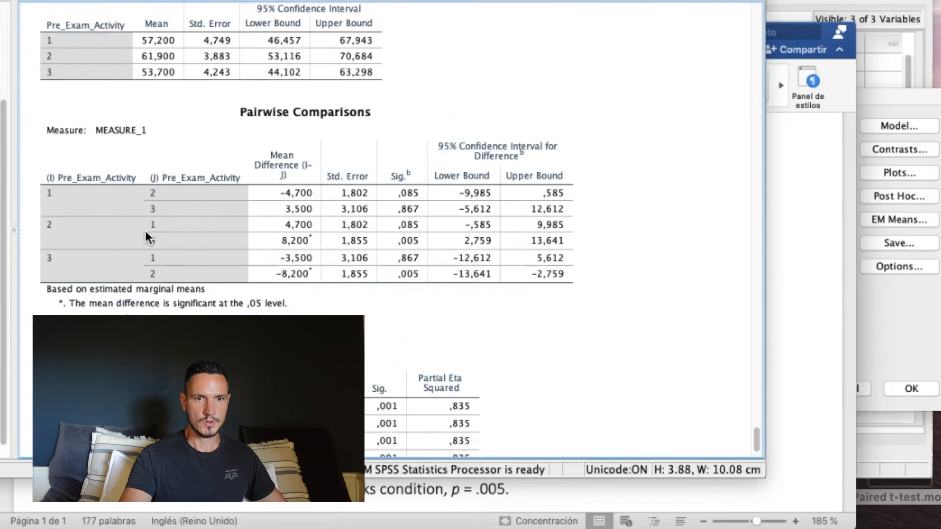
click(827, 354)
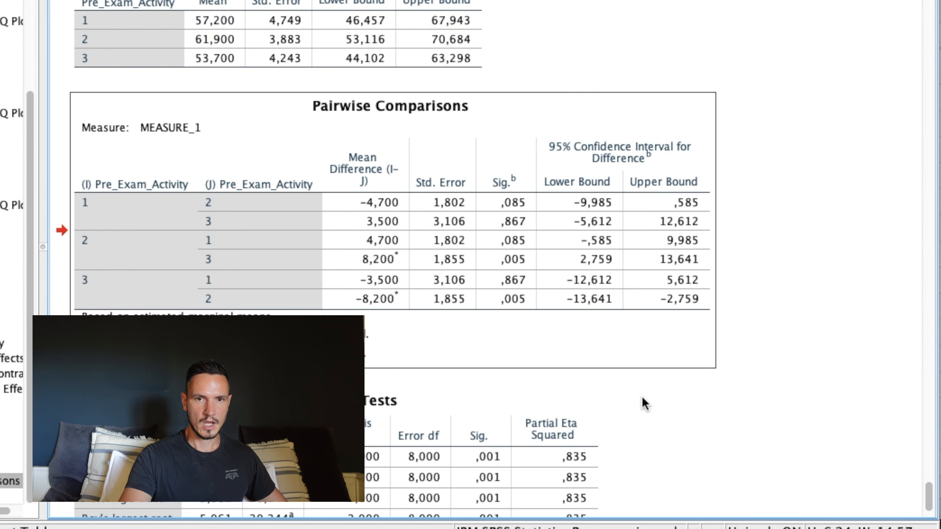
Find the Tests of Normality table in the output and match its Shapiro–Wilk statistics and degrees of freedom to the Word write-up.
scroll(642, 398, up, 20)
scroll(641, 396, up, 20)
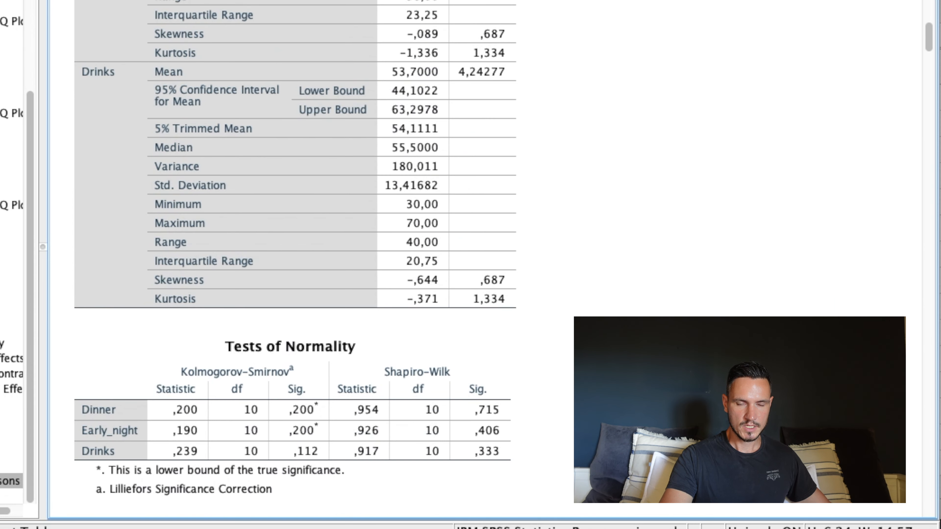
click(282, 370)
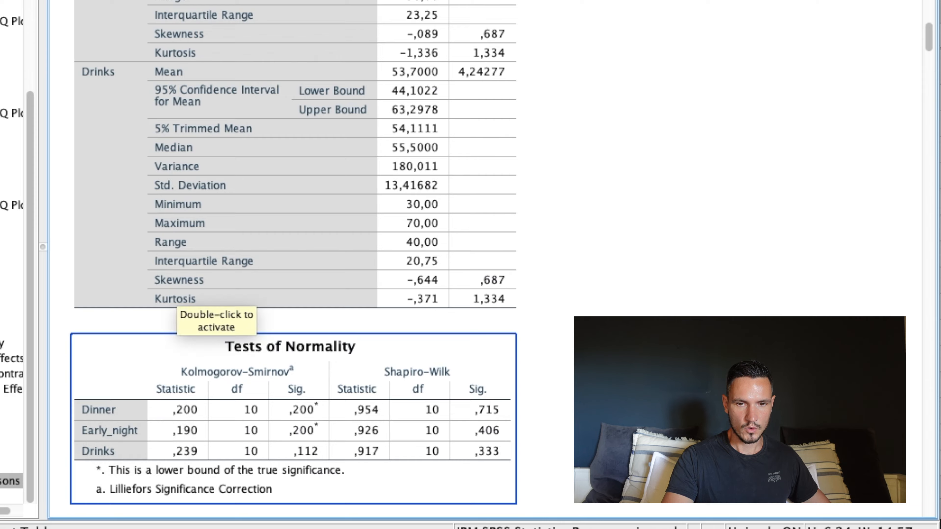
key(ctrl+Up)
click(467, 391)
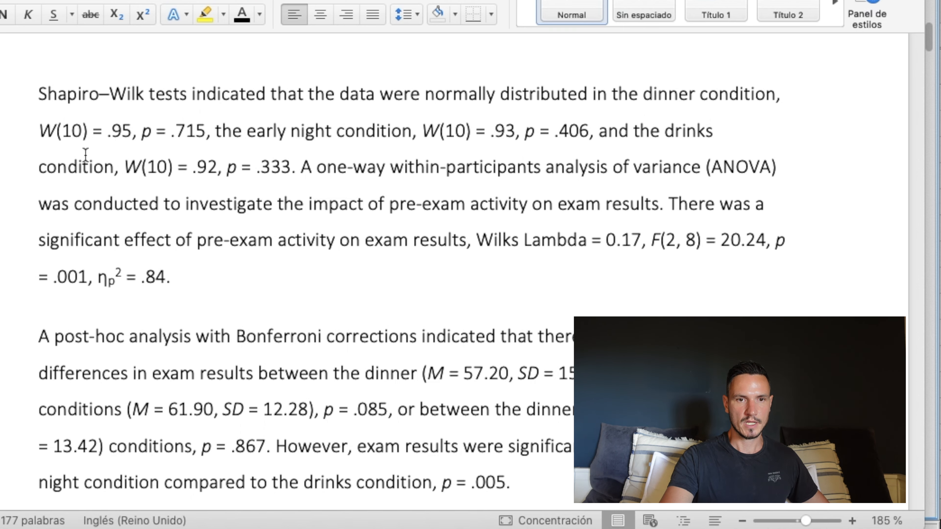
Return to the SPSS output to check the Shapiro–Wilk significance values, and switch back to the Word write-up.
key(ctrl+Up)
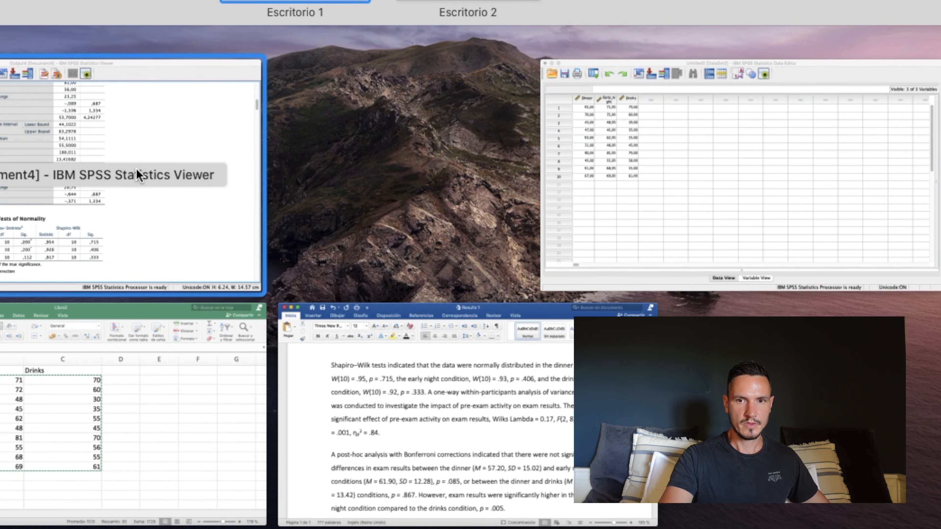
click(148, 181)
click(415, 395)
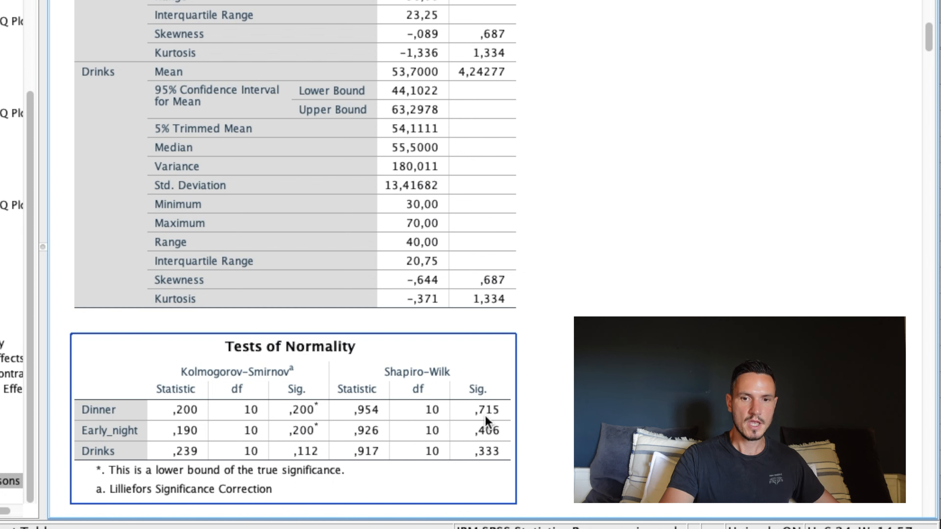
key(ctrl+Up)
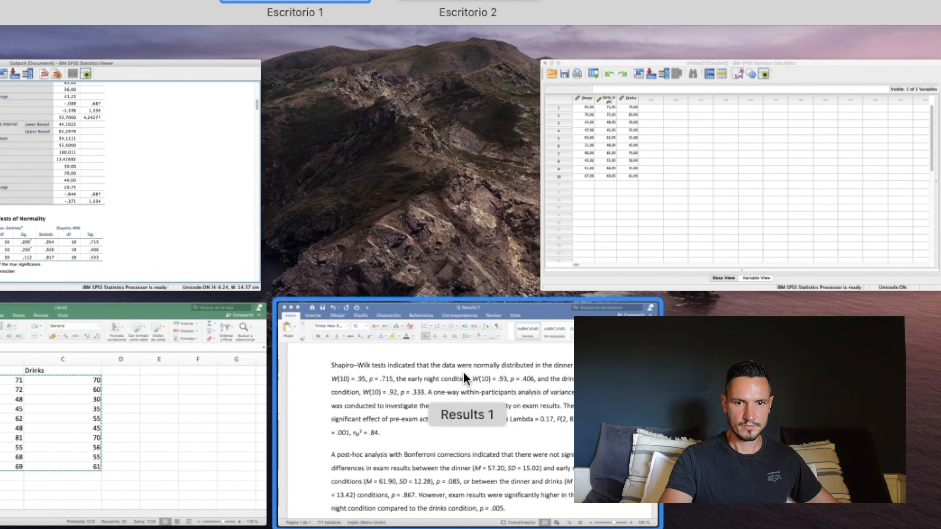
click(434, 324)
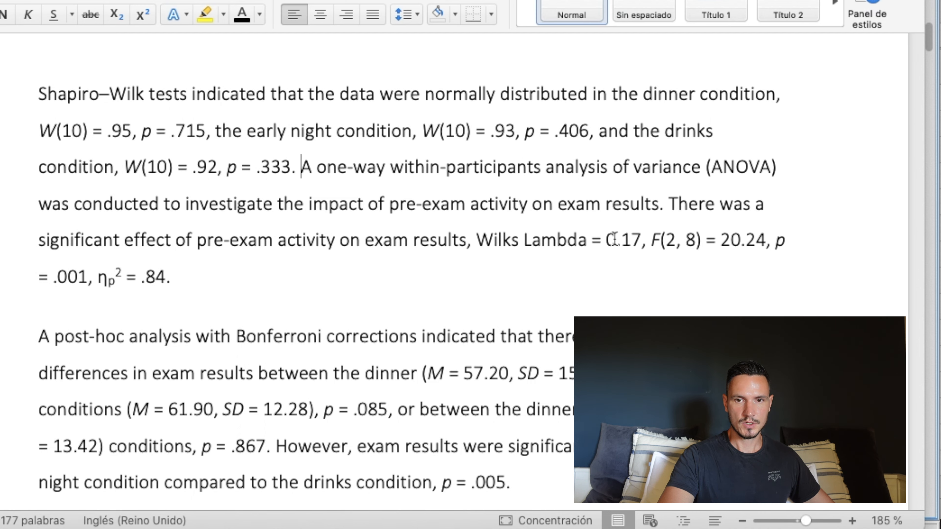
Look up the Wilks' Lambda value in the SPSS Multivariate Tests table and compare it with the ANOVA sentence in Word.
key(ctrl+Up)
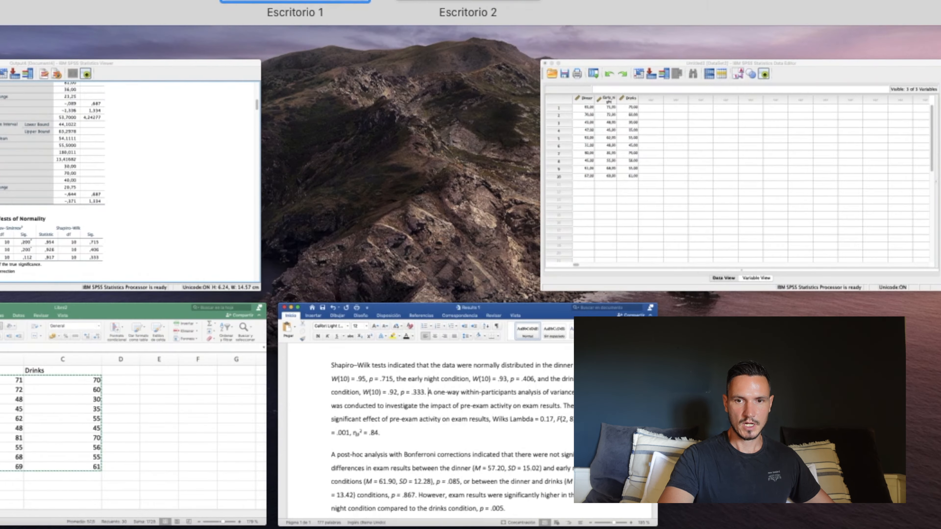
click(194, 196)
scroll(494, 242, down, 20)
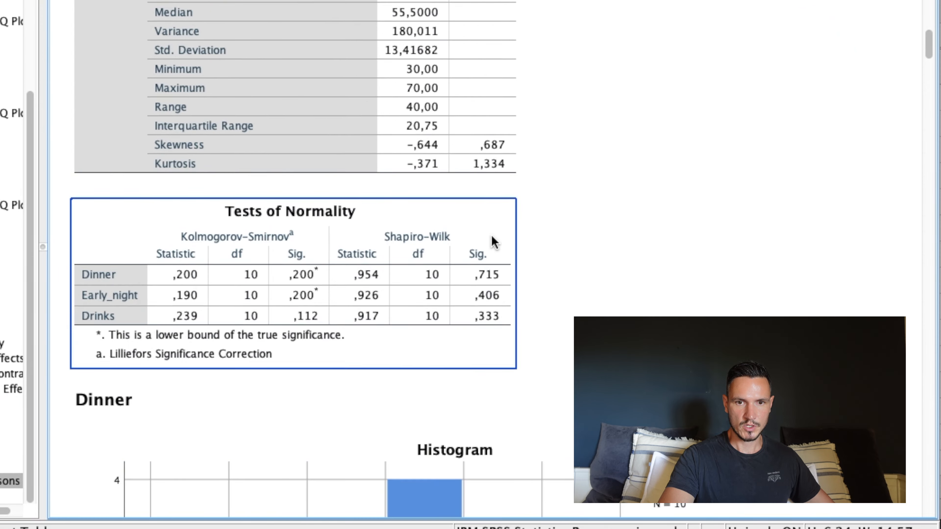
scroll(495, 242, down, 20)
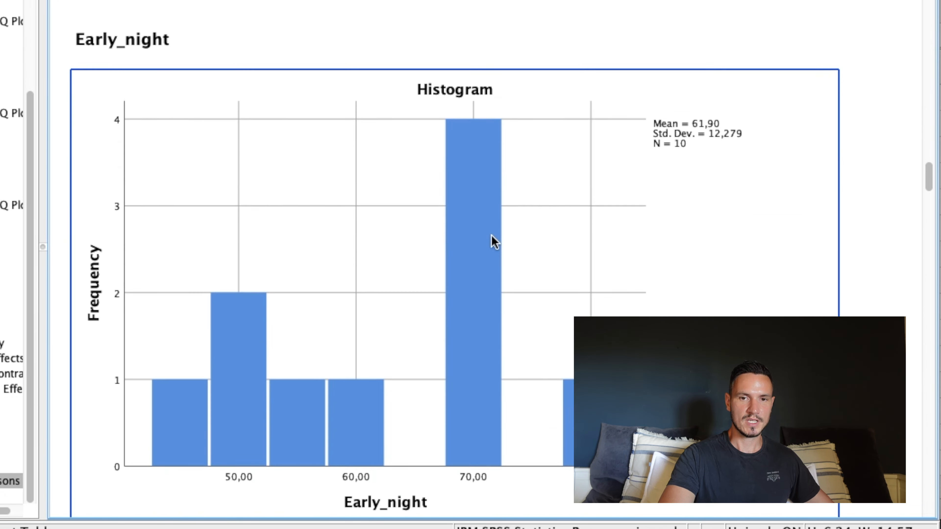
scroll(494, 242, down, 20)
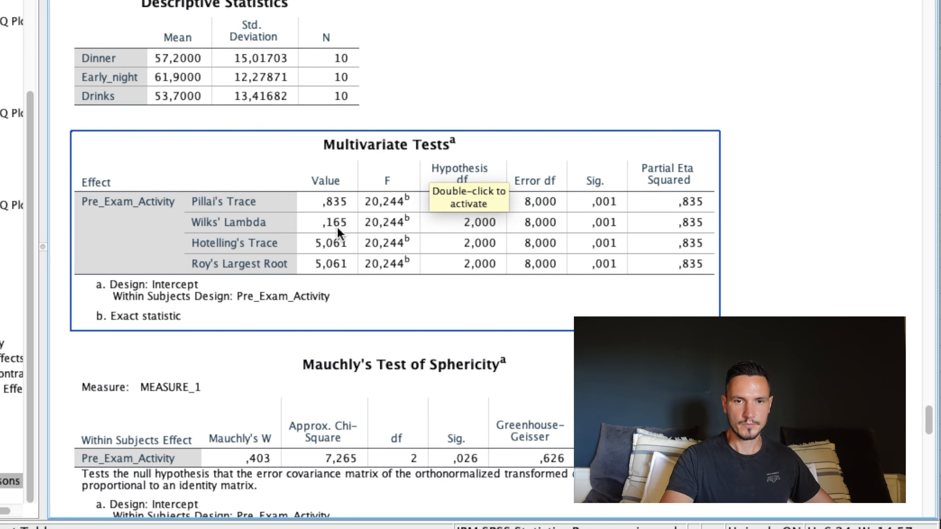
key(ctrl+Up)
click(504, 311)
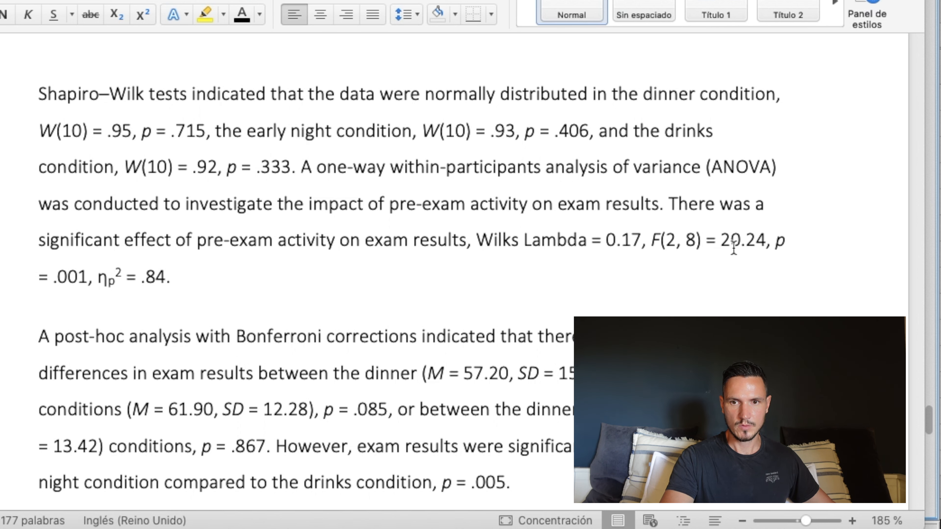
Check the F value and both degrees of freedom for Wilks' Lambda in SPSS, and return to the Word document.
key(ctrl+Up)
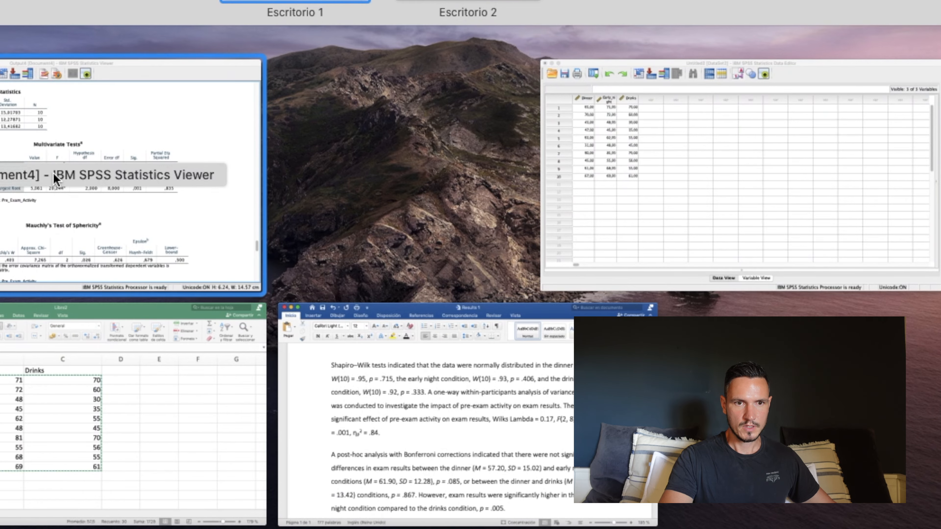
click(56, 180)
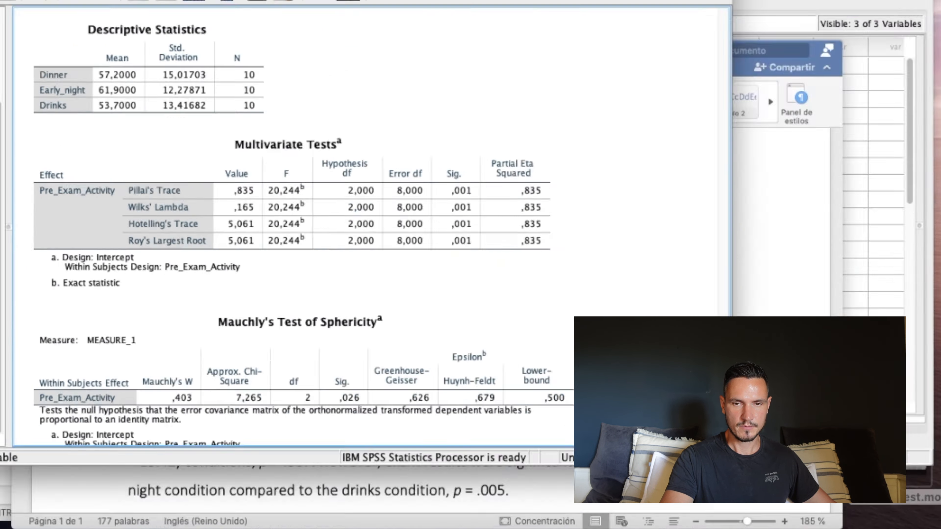
key(ctrl+Up)
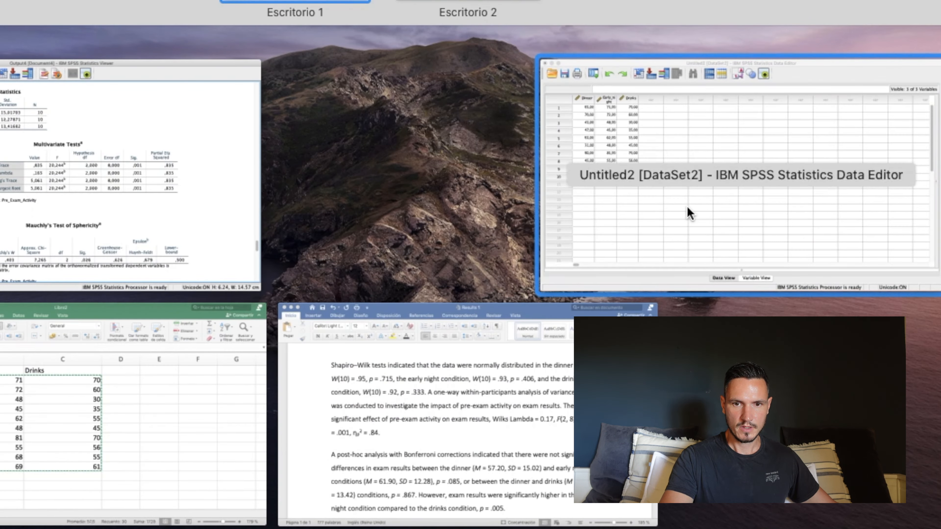
click(540, 407)
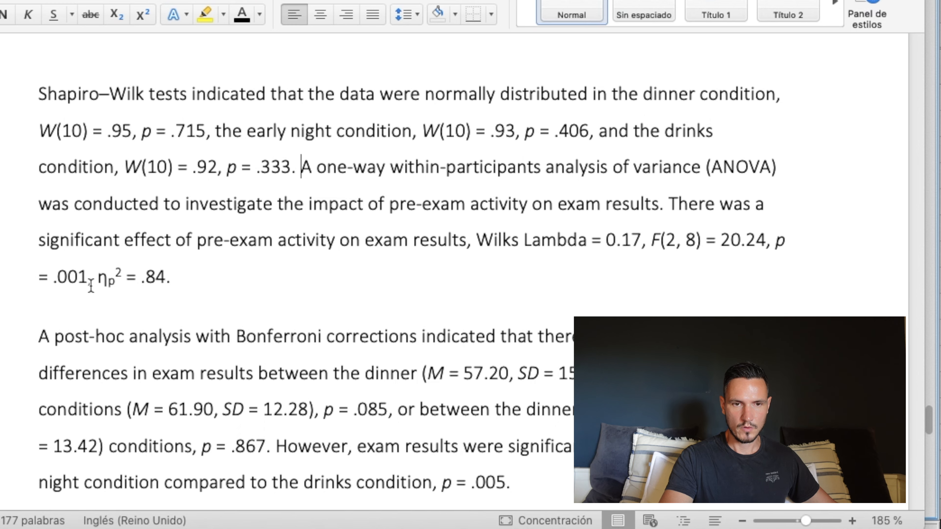
Check the significance and partial eta squared for Wilks' Lambda in SPSS against the values reported in Word.
key(ctrl+Up)
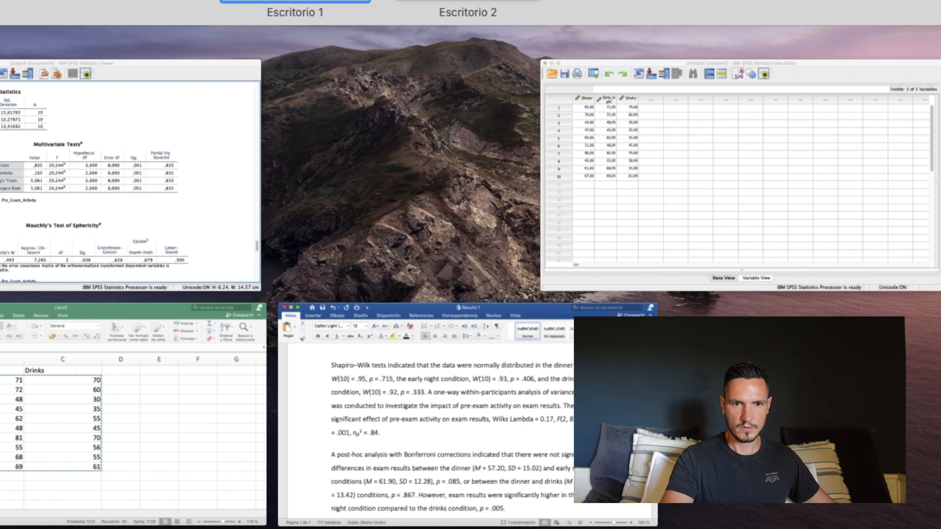
click(60, 128)
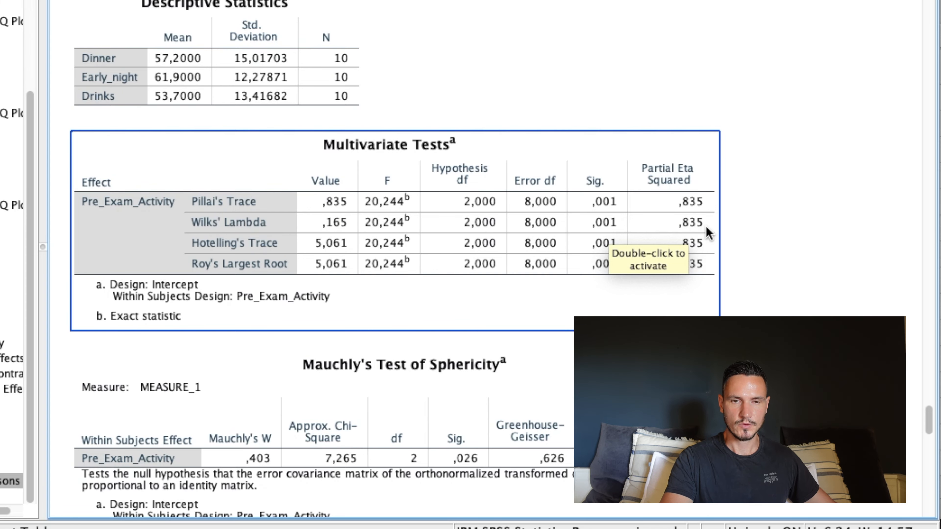
key(ctrl+Up)
click(371, 345)
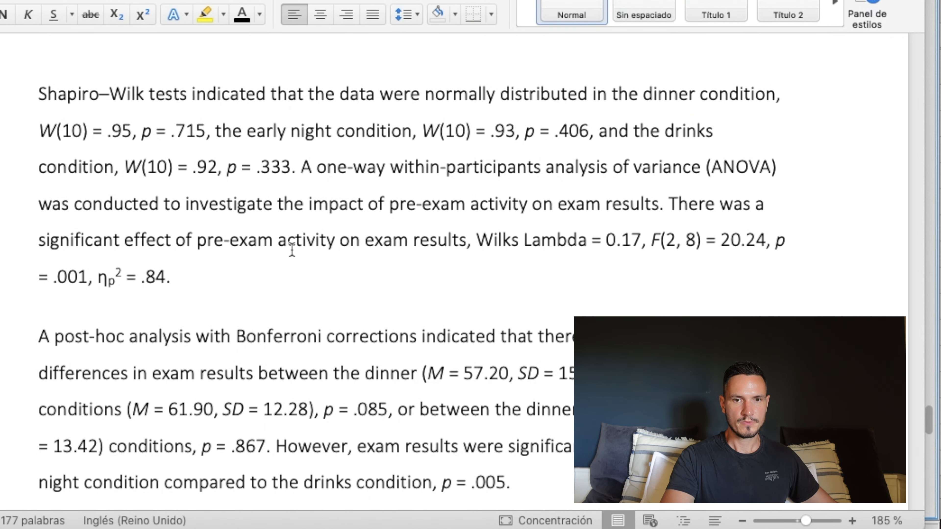
Read the post-hoc paragraph in Word and check its condition means and standard deviations against the SPSS Descriptive Statistics table.
scroll(292, 249, down, 1)
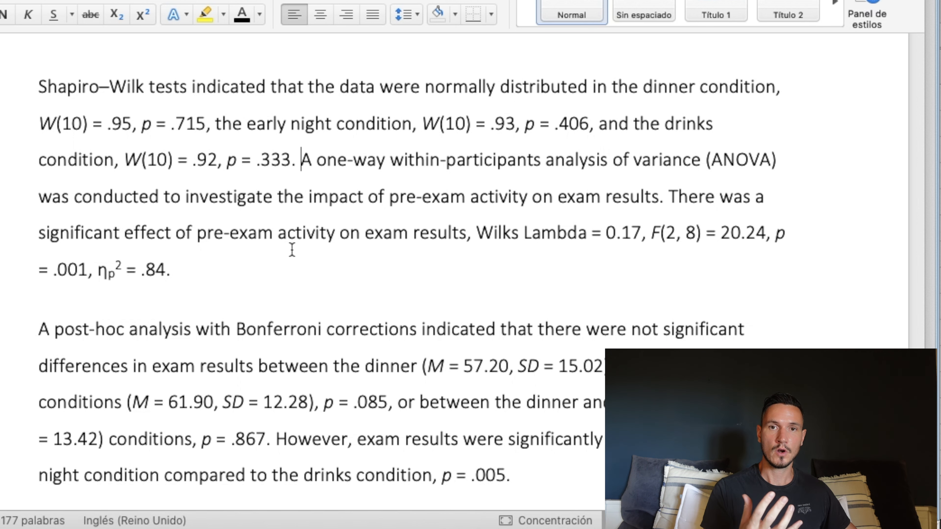
scroll(292, 249, down, 3)
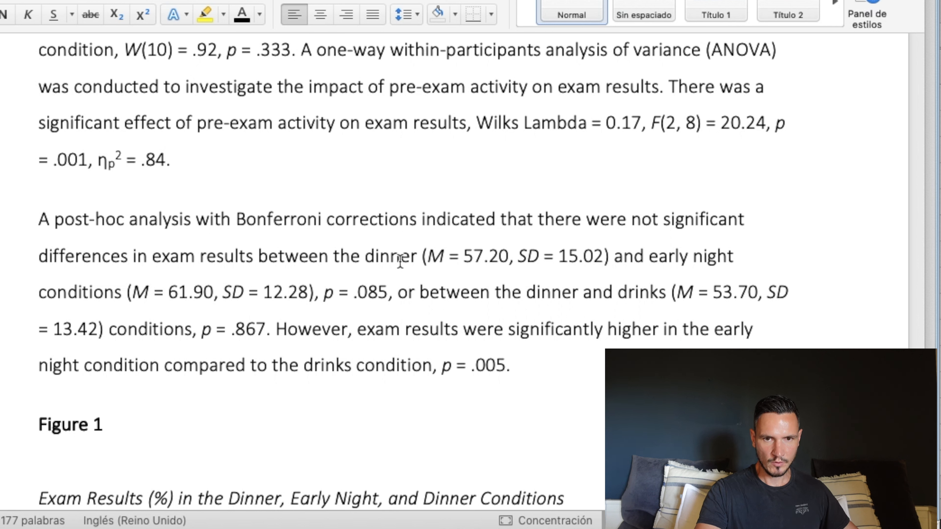
key(ctrl+Up)
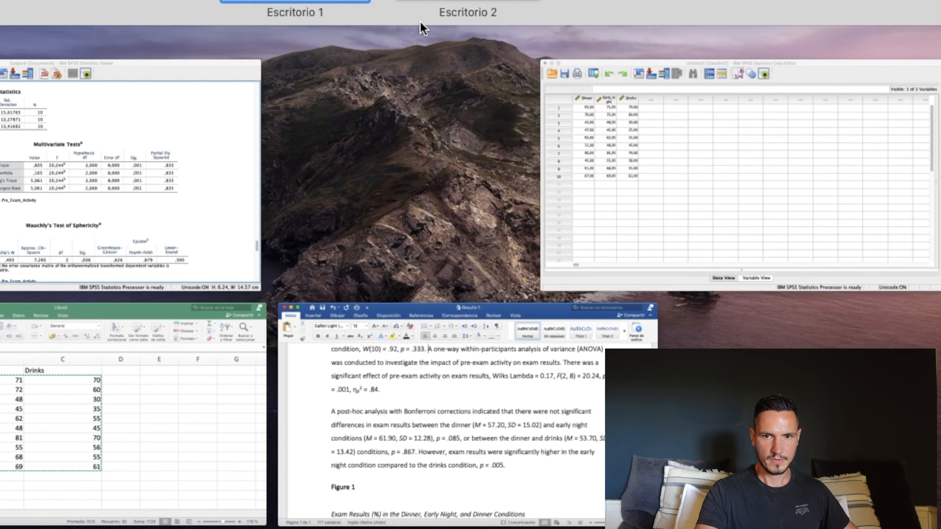
click(243, 251)
click(244, 251)
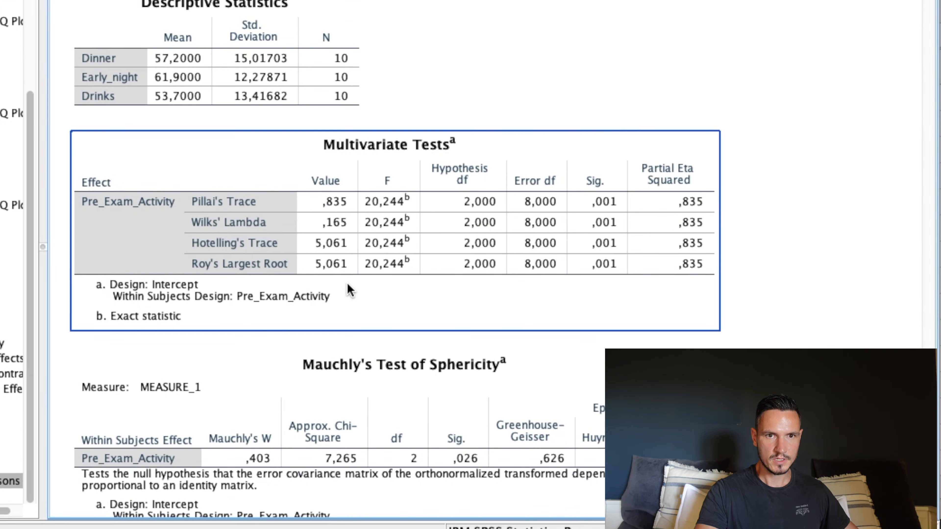
scroll(347, 284, up, 3)
click(212, 227)
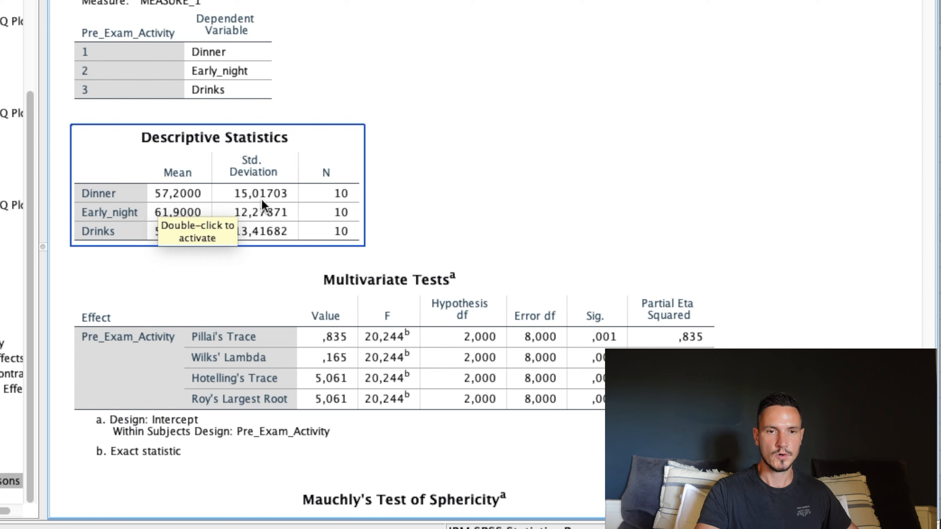
key(ctrl+Up)
click(483, 348)
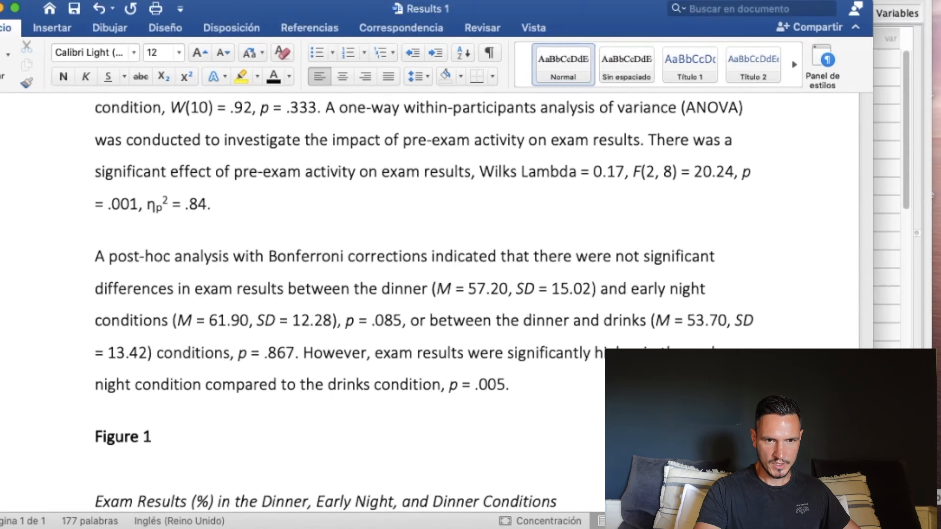
Check the p values of the Word post-hoc paragraph against the Bonferroni-adjusted Pairwise Comparisons table in the SPSS output.
key(ctrl+Up)
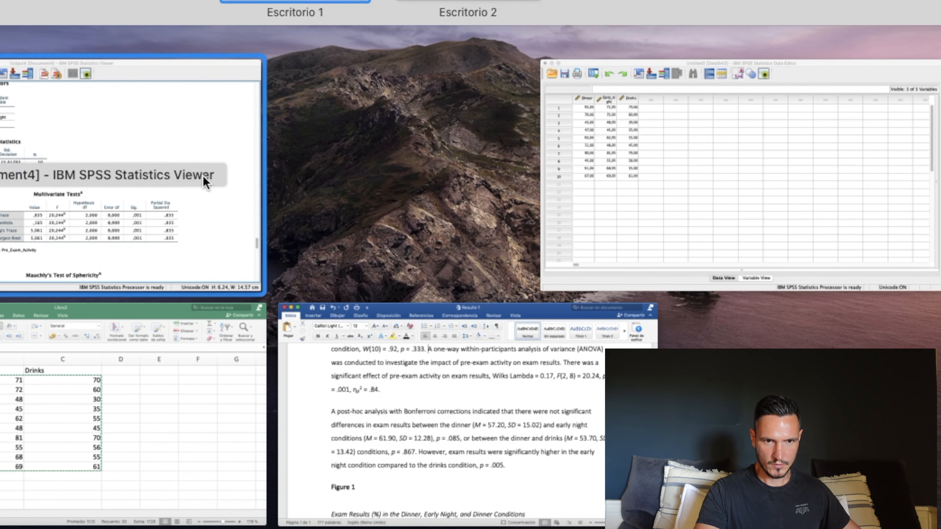
click(203, 176)
scroll(419, 233, down, 3)
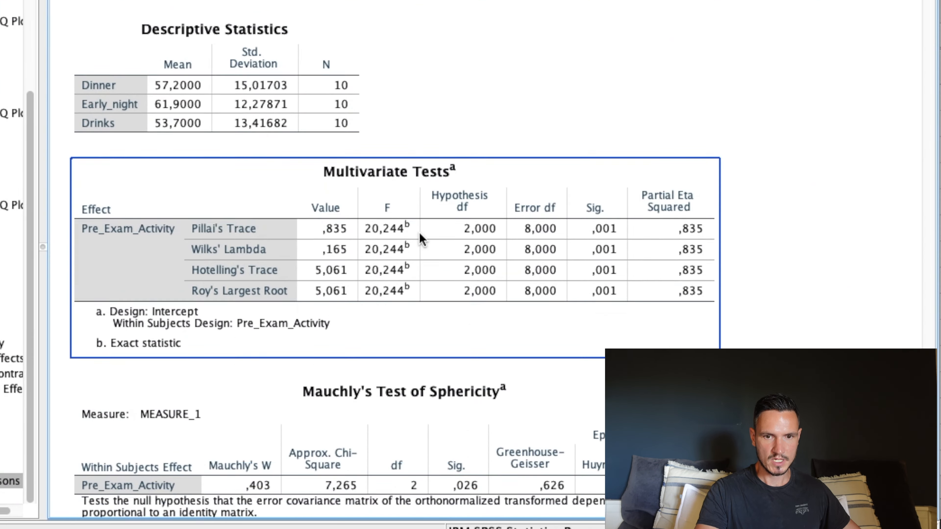
scroll(419, 233, down, 15)
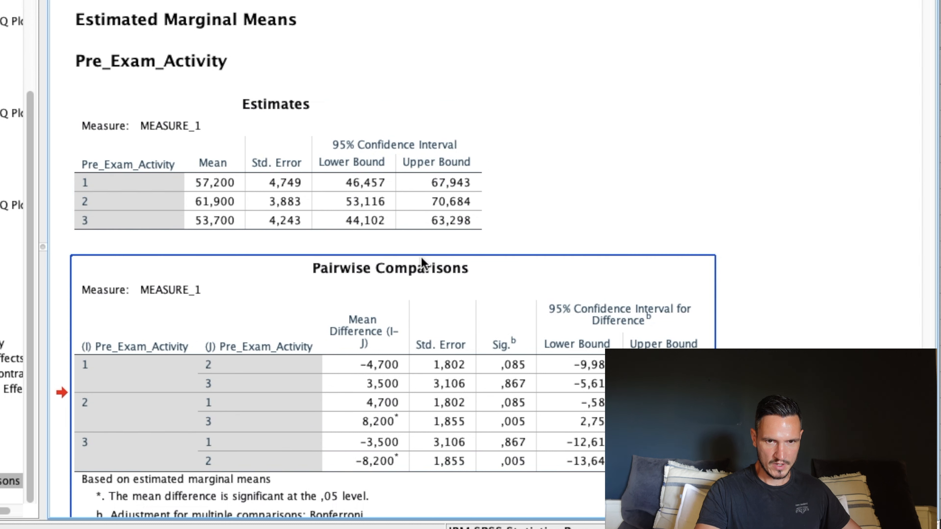
scroll(430, 259, down, 2)
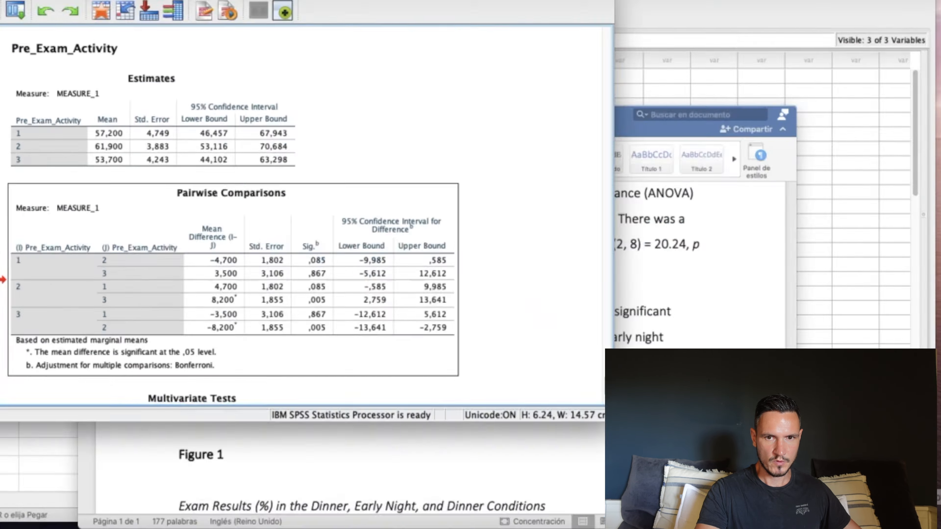
key(ctrl+Up)
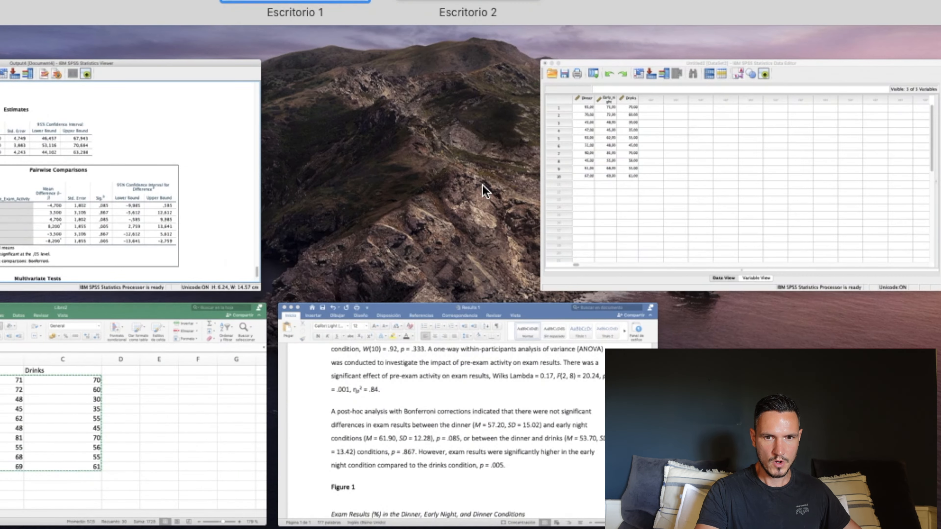
click(490, 385)
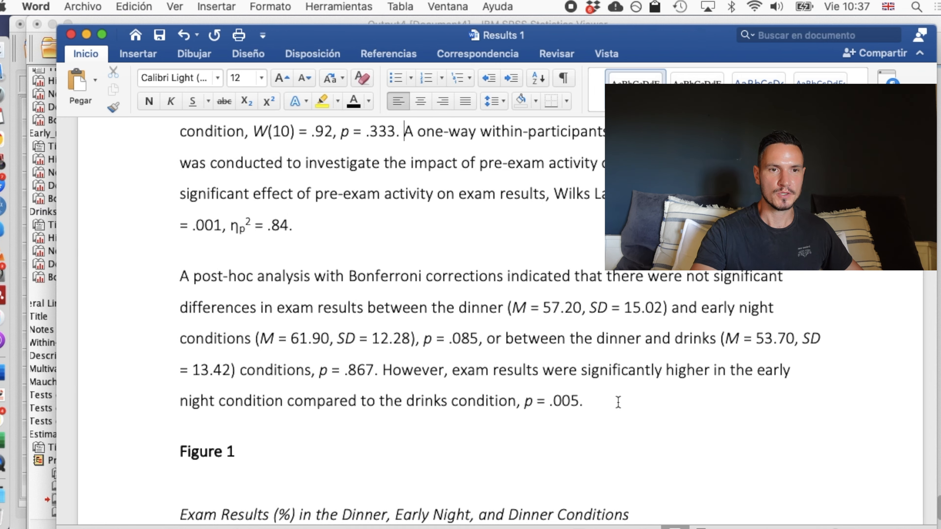
Switch to the SPSS Data Editor, open the Chart Builder and place a Simple Bar chart on the preview canvas.
key(ctrl+Up)
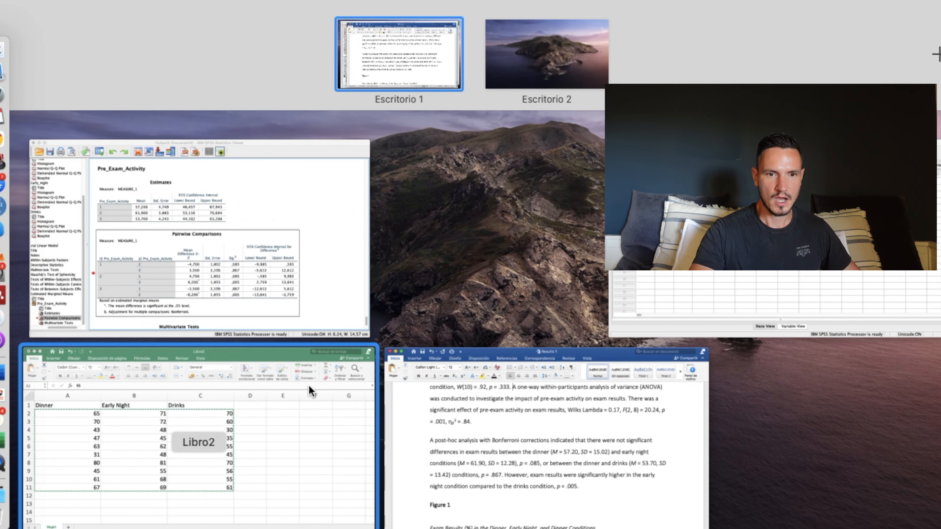
click(704, 207)
click(389, 4)
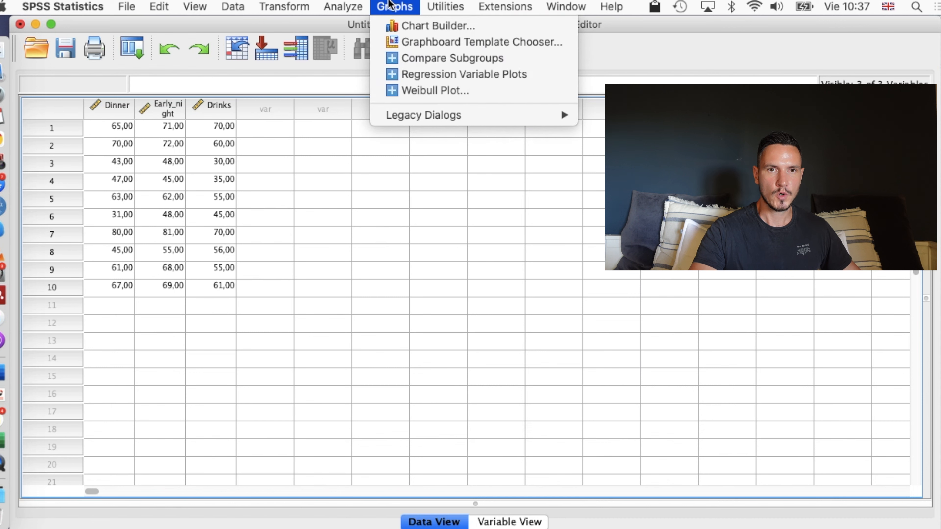
click(401, 26)
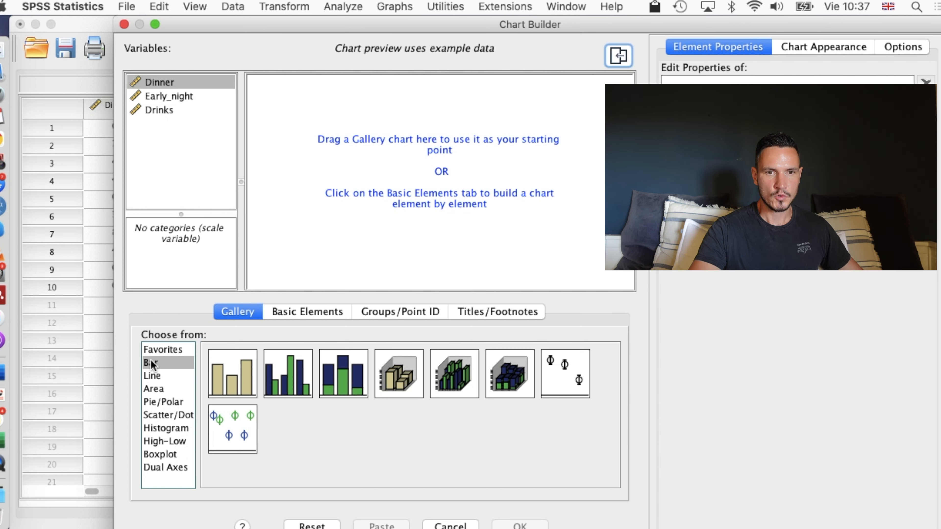
click(233, 382)
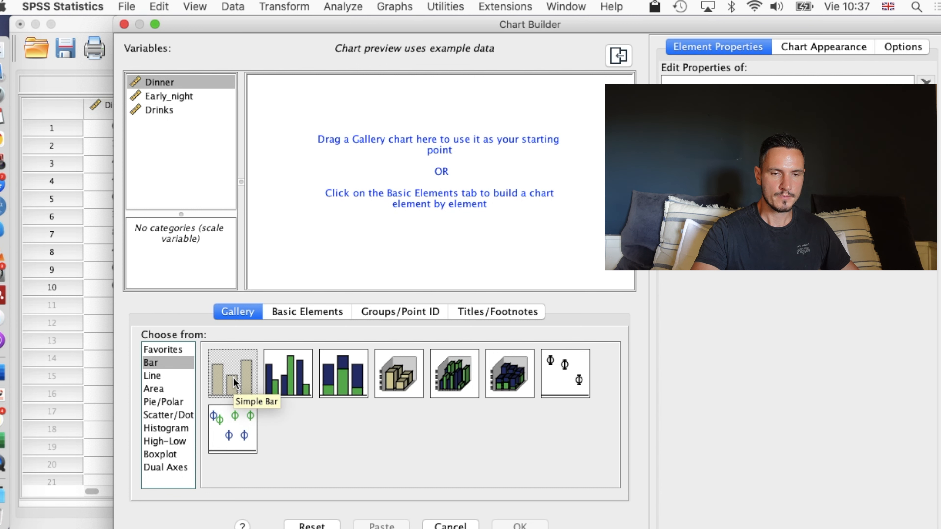
drag(234, 384, 385, 207)
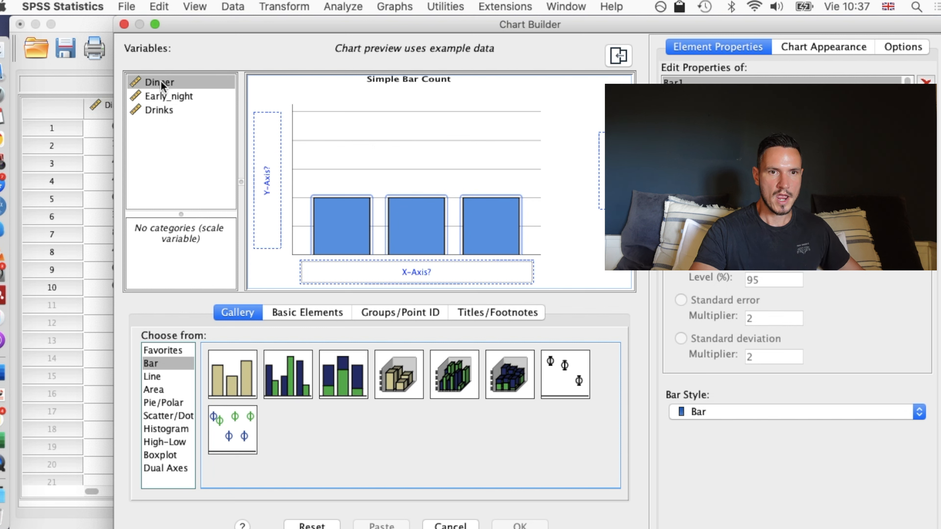
Assign Dinner, Early_night and Drinks together to the bar chart's y-axis as a summary group.
drag(161, 85, 267, 141)
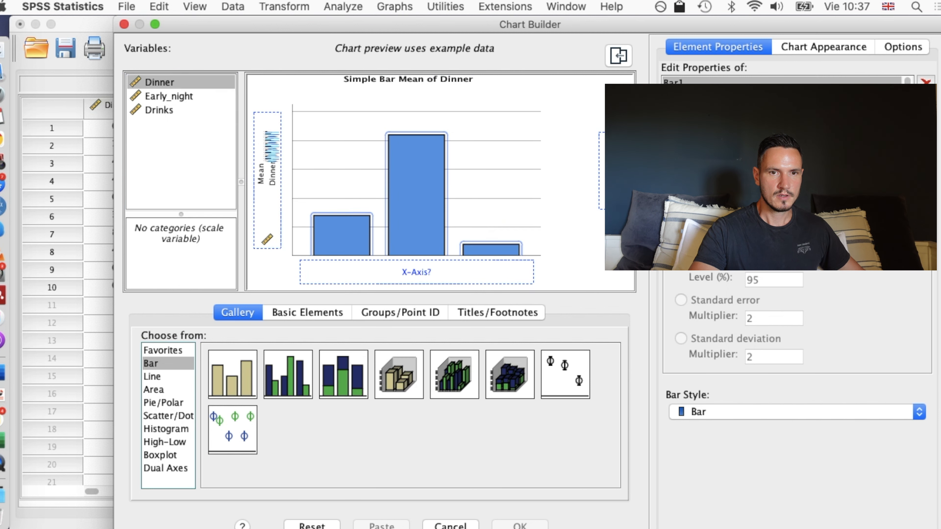
click(168, 97)
drag(168, 100, 261, 148)
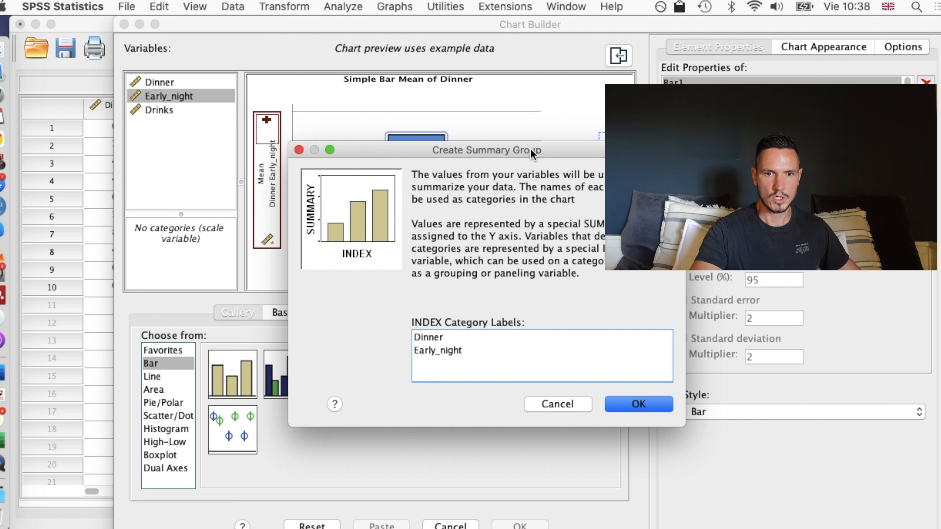
click(644, 405)
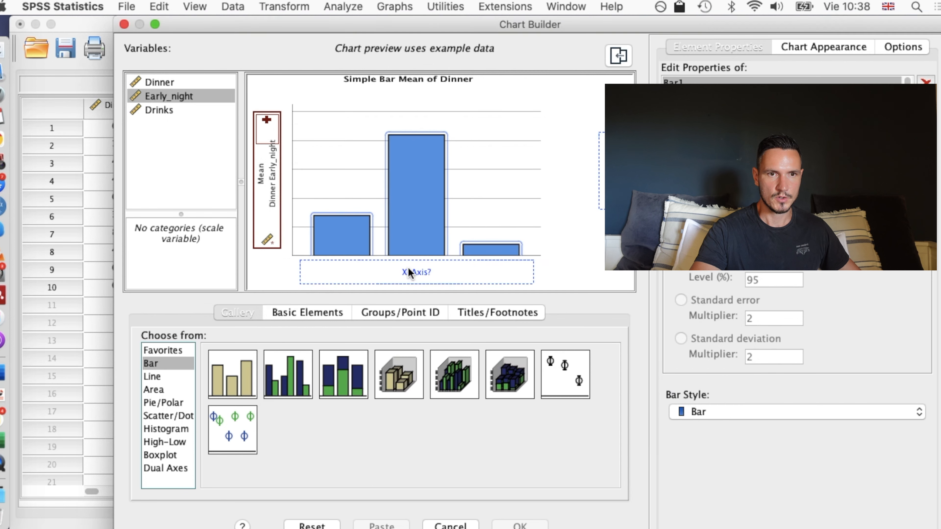
click(145, 113)
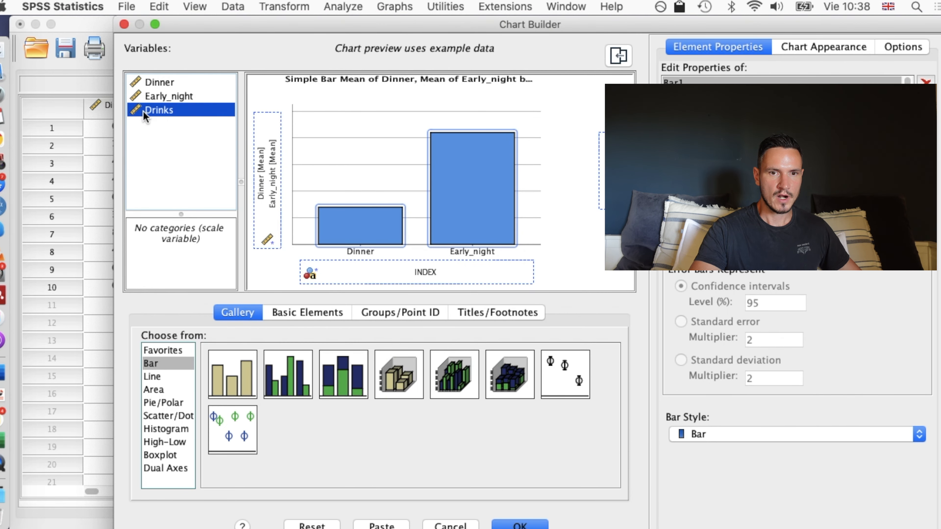
drag(146, 115, 266, 137)
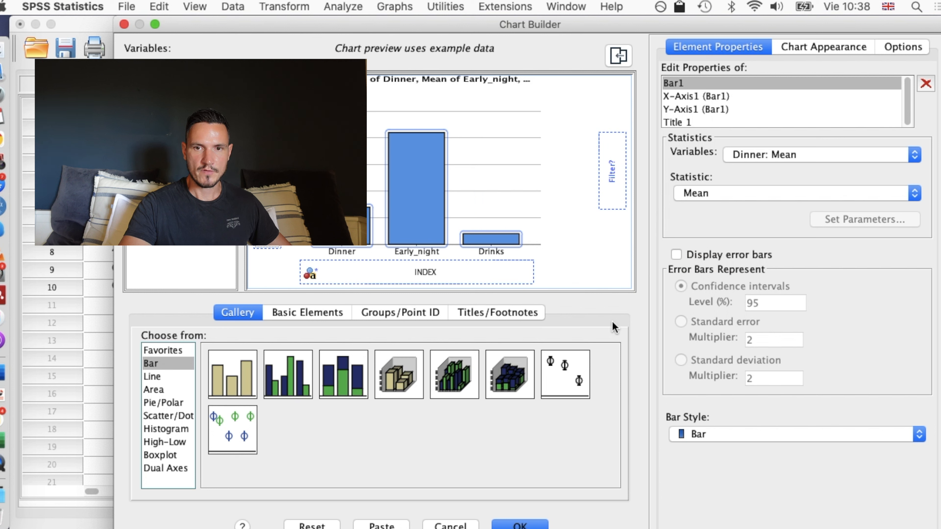
Generate the chart with error bars showing 95% confidence intervals and open it for editing.
click(678, 257)
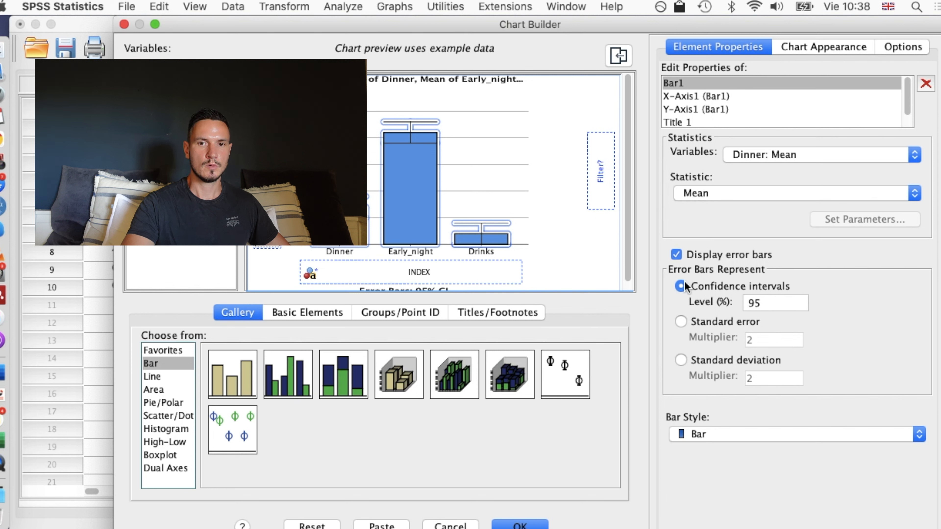
click(540, 525)
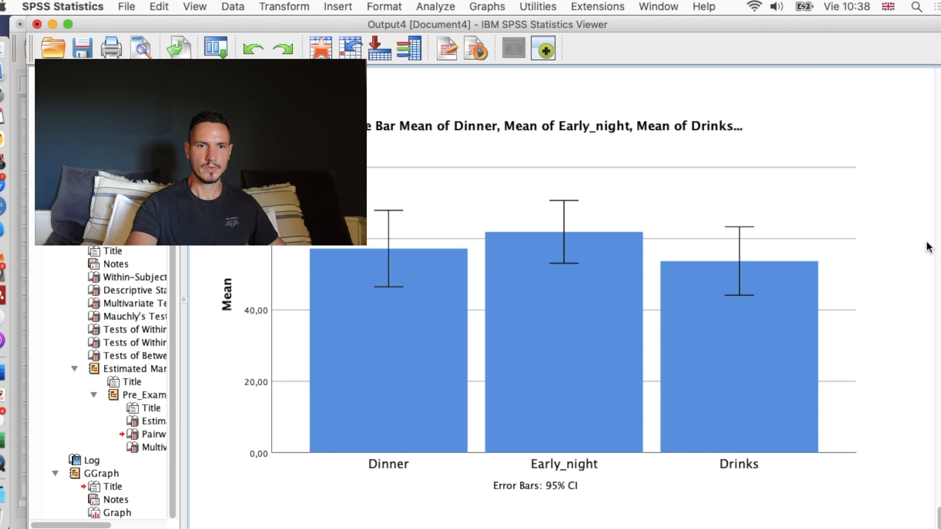
click(647, 293)
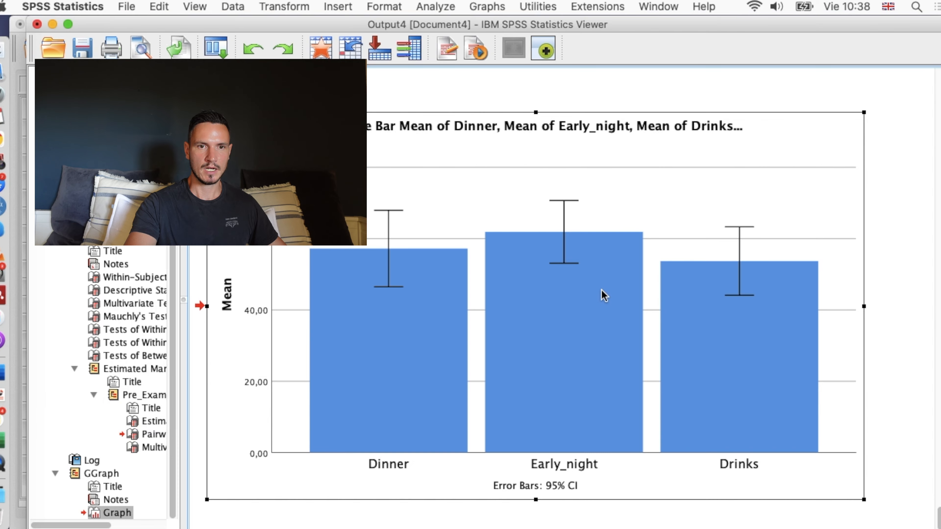
double_click(604, 295)
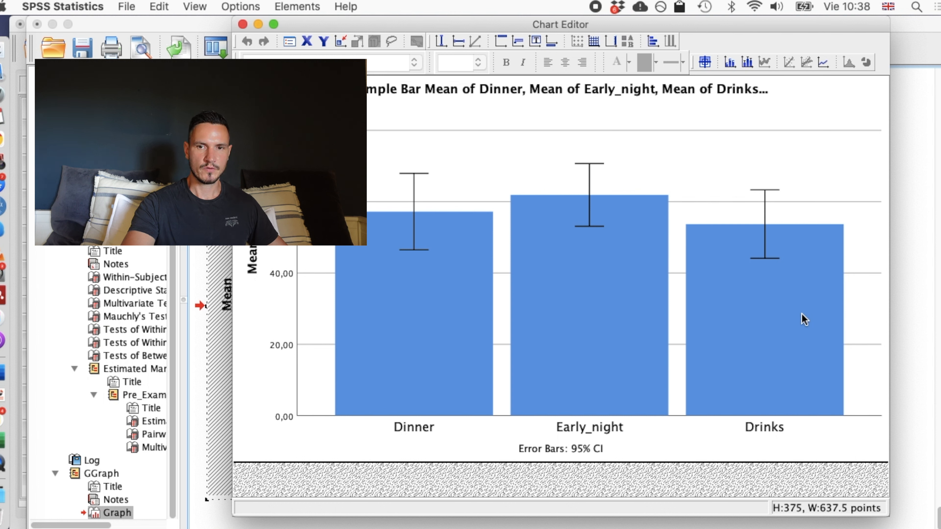
Delete the chart's title and the error bar footnote below the category labels.
click(591, 92)
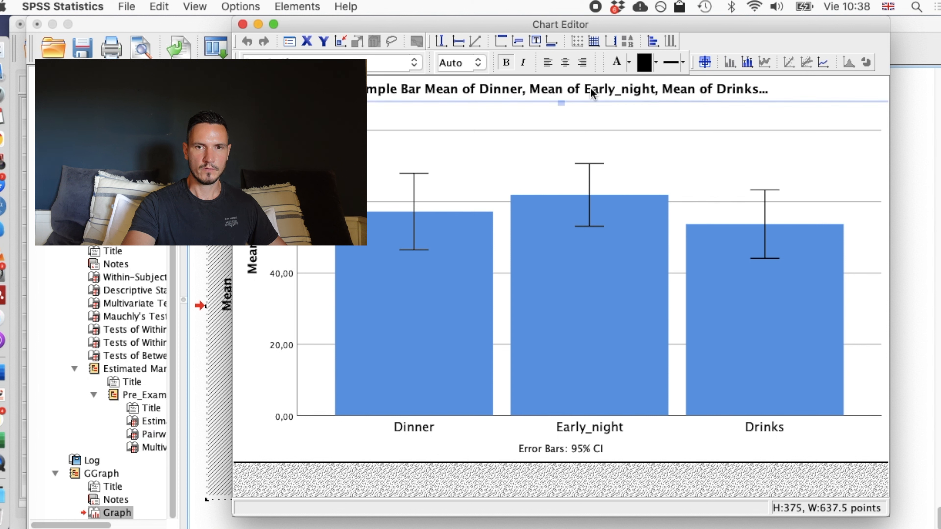
right_click(593, 94)
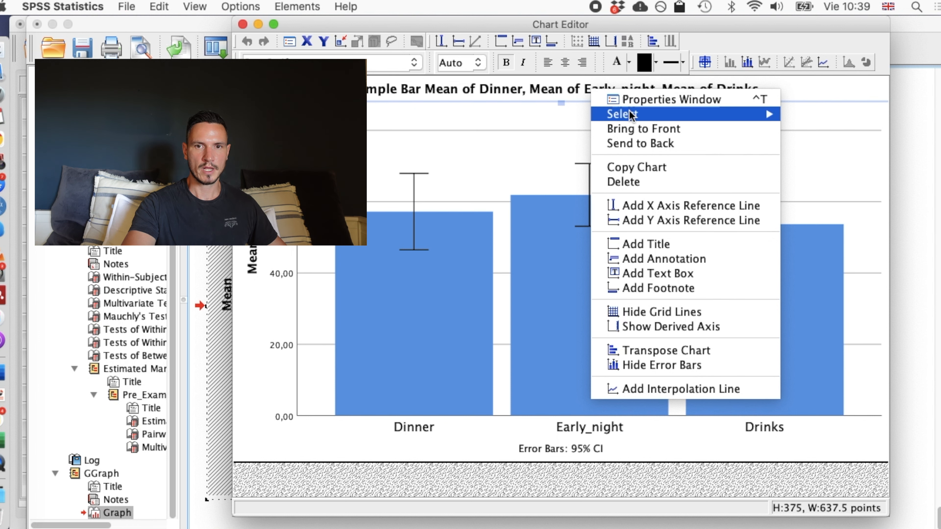
click(656, 181)
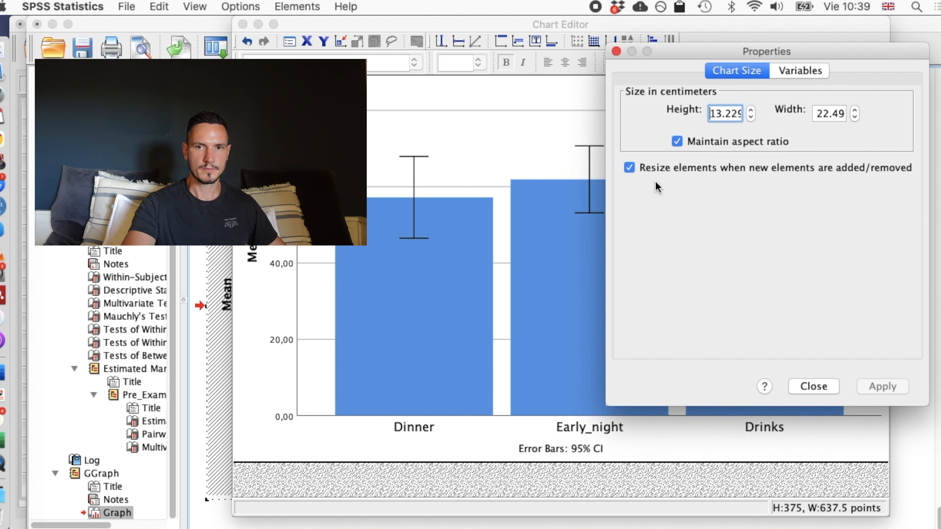
click(616, 51)
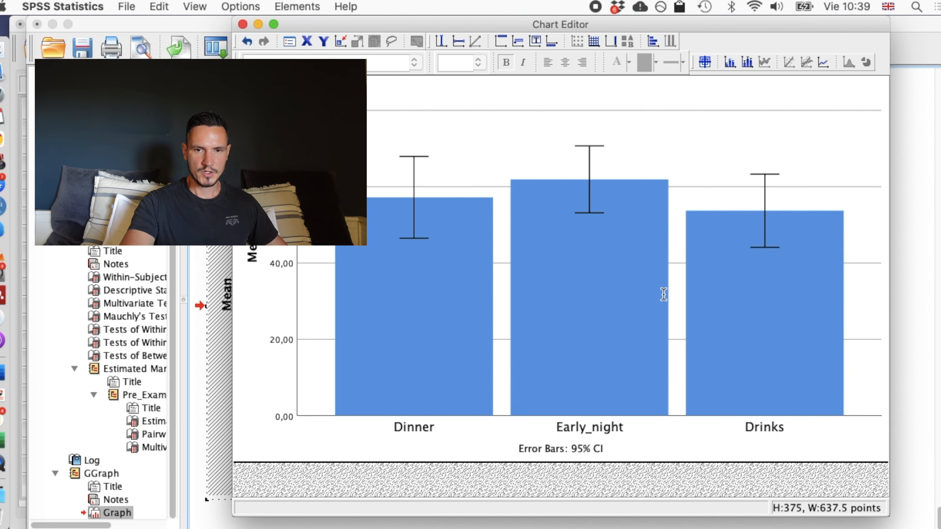
click(548, 450)
right_click(549, 450)
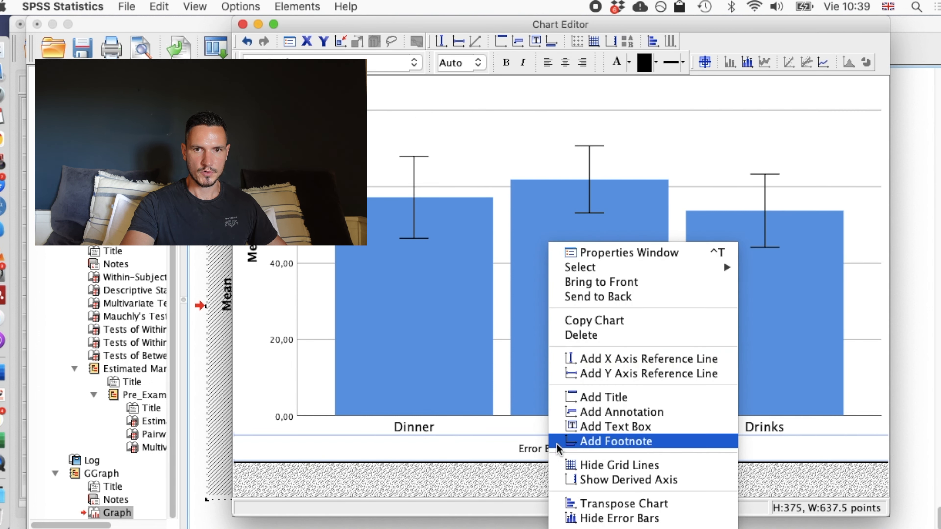
click(591, 336)
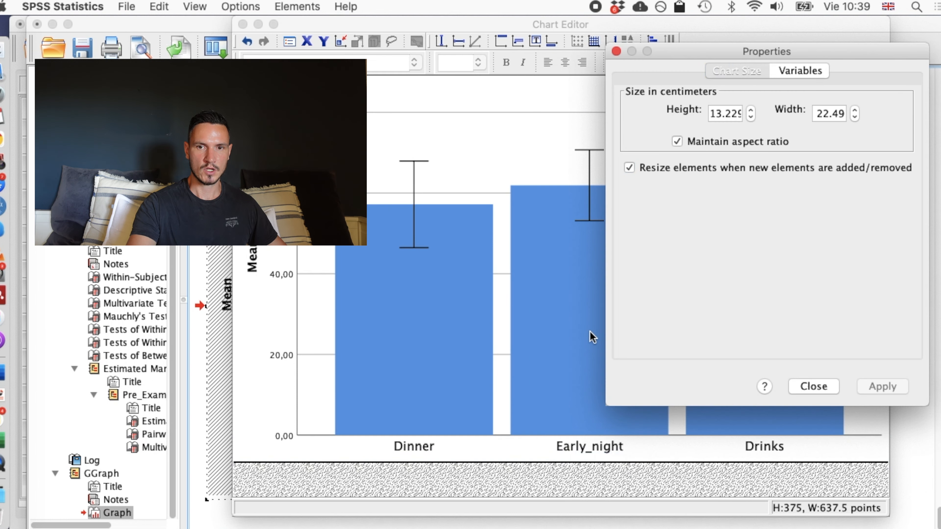
click(615, 51)
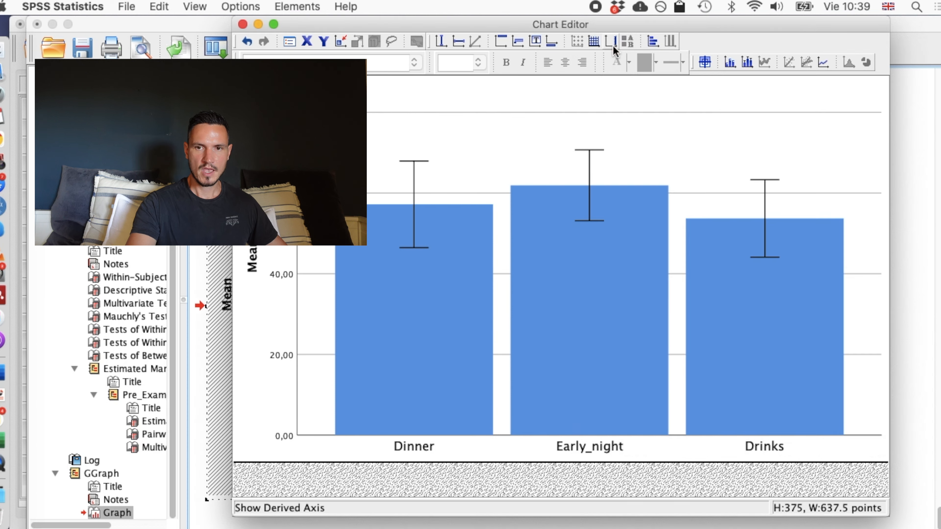
Change the fill of all bars to dark grey (90, 100, 94).
double_click(817, 270)
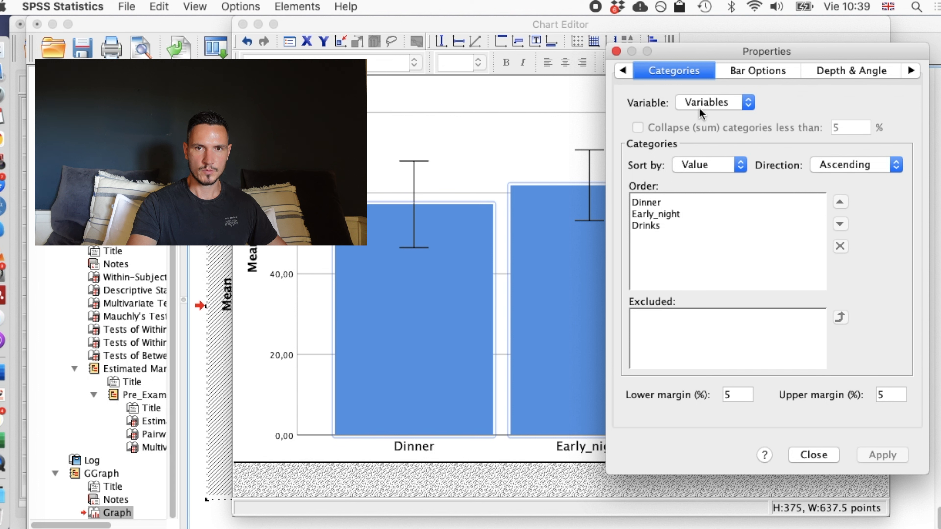
click(629, 74)
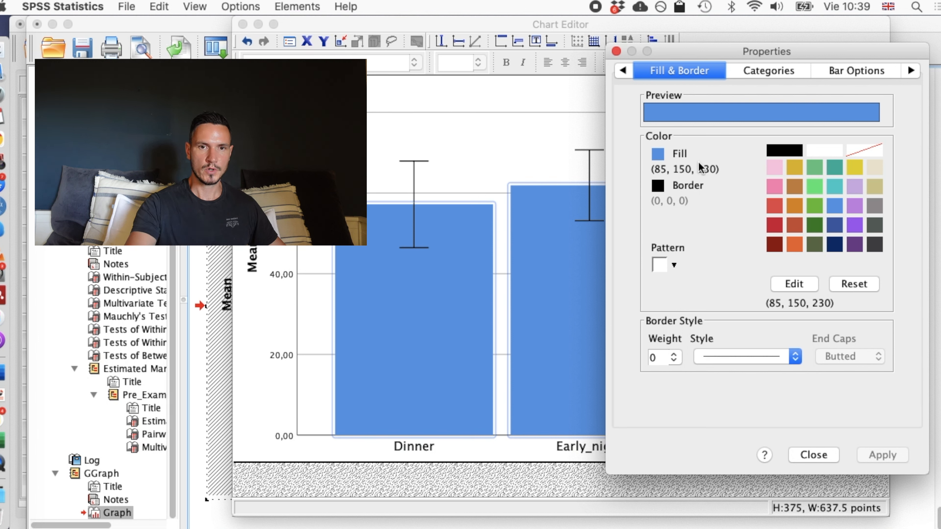
click(875, 226)
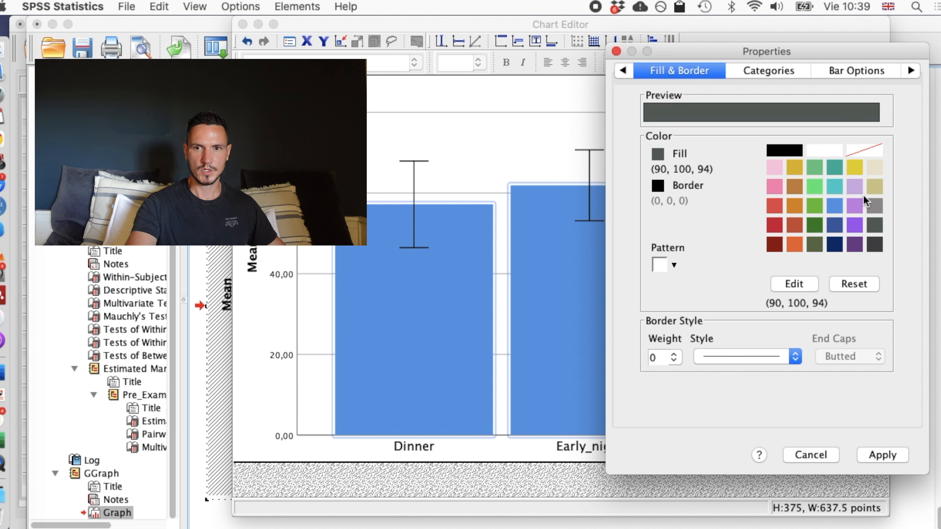
click(883, 455)
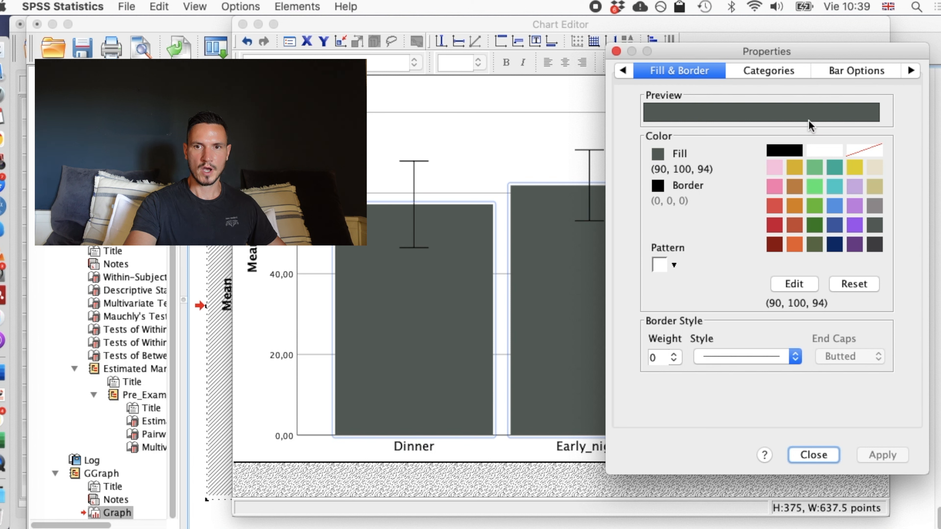
Narrow the chart's bars to a width of 40%.
click(857, 78)
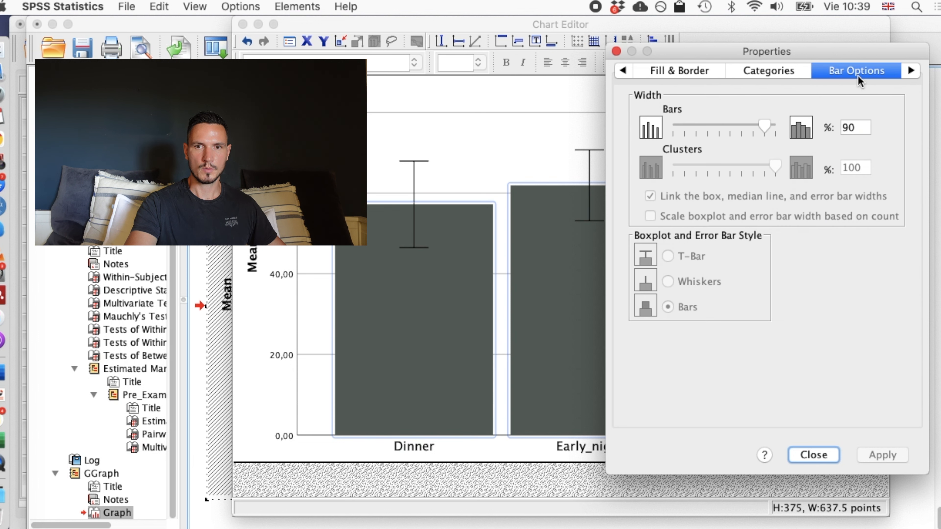
drag(766, 127, 709, 142)
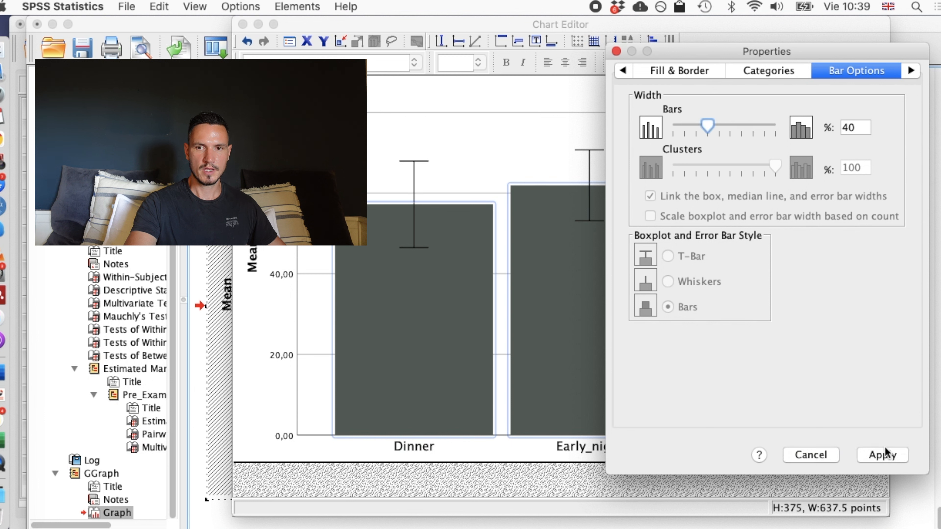
click(876, 454)
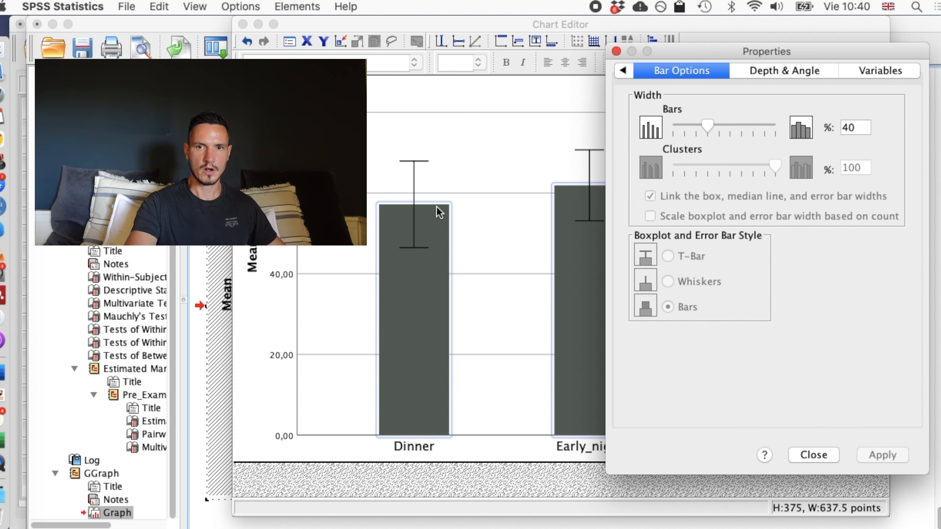
click(616, 51)
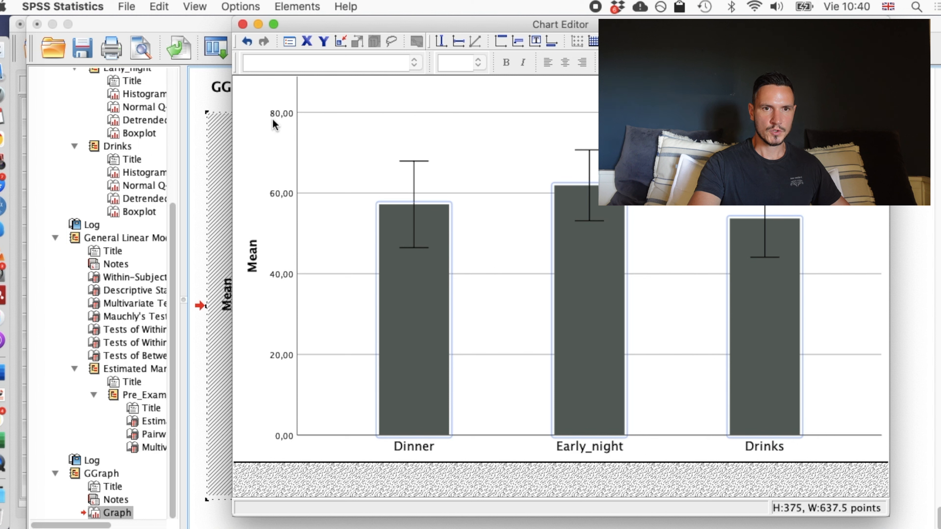
Set the y-axis number labels to Sinhala MN at size 18 and finish editing the chart.
click(273, 117)
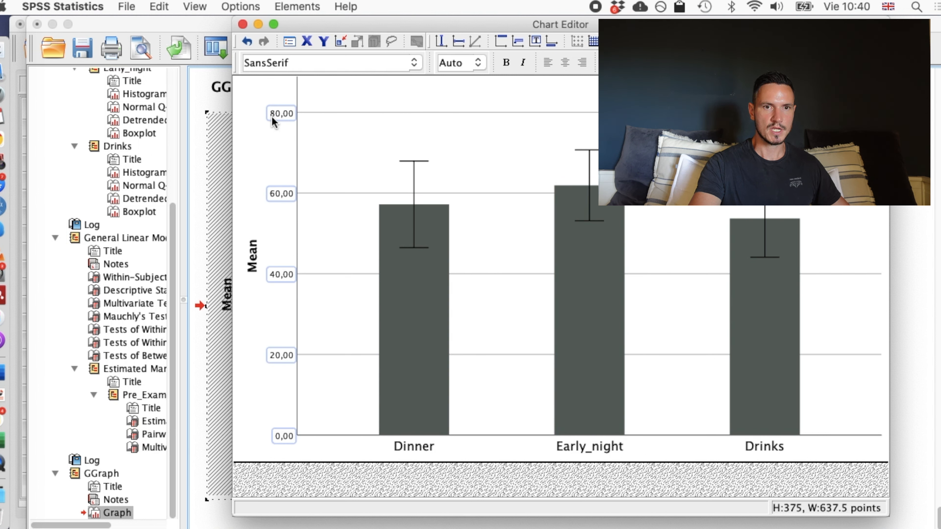
click(412, 63)
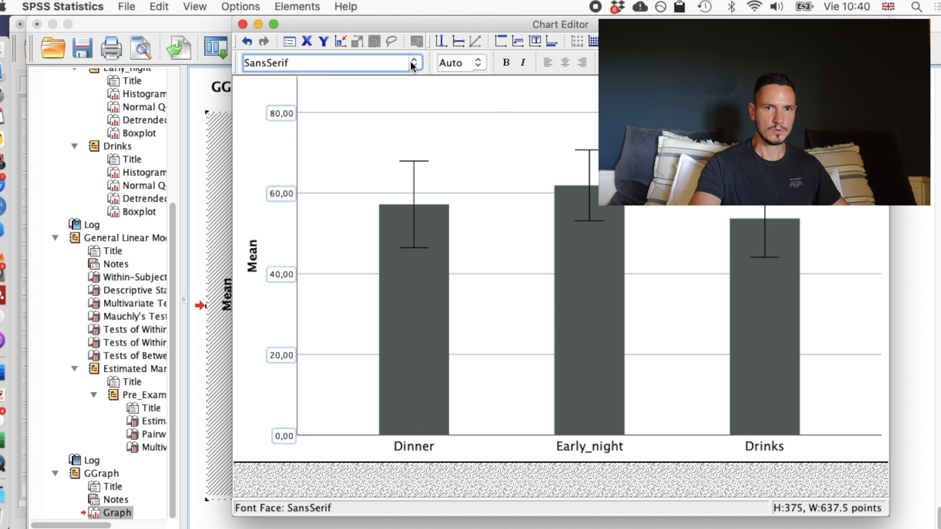
click(413, 63)
scroll(378, 126, down, 3)
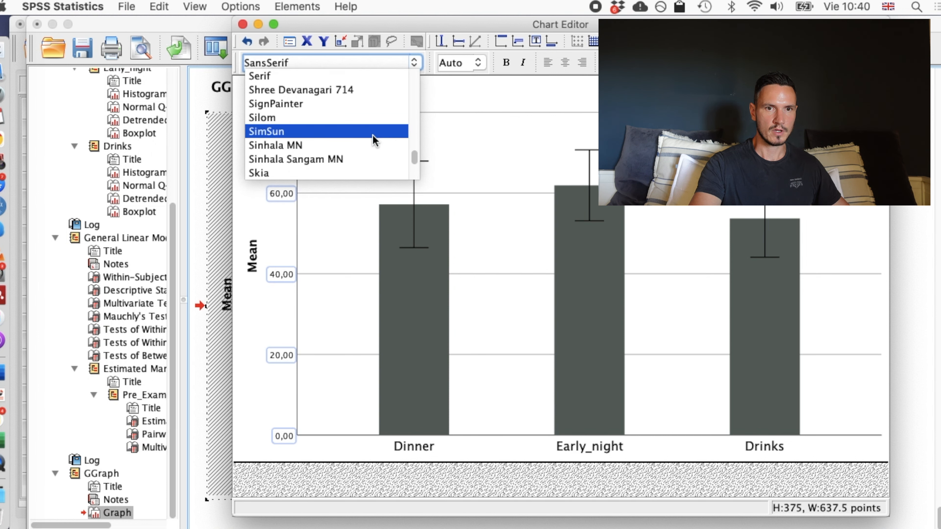
click(371, 148)
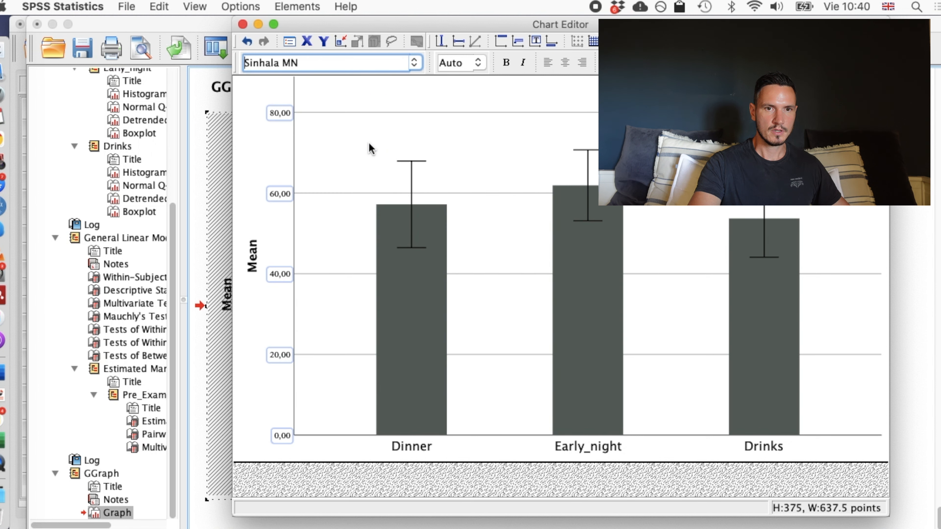
click(477, 64)
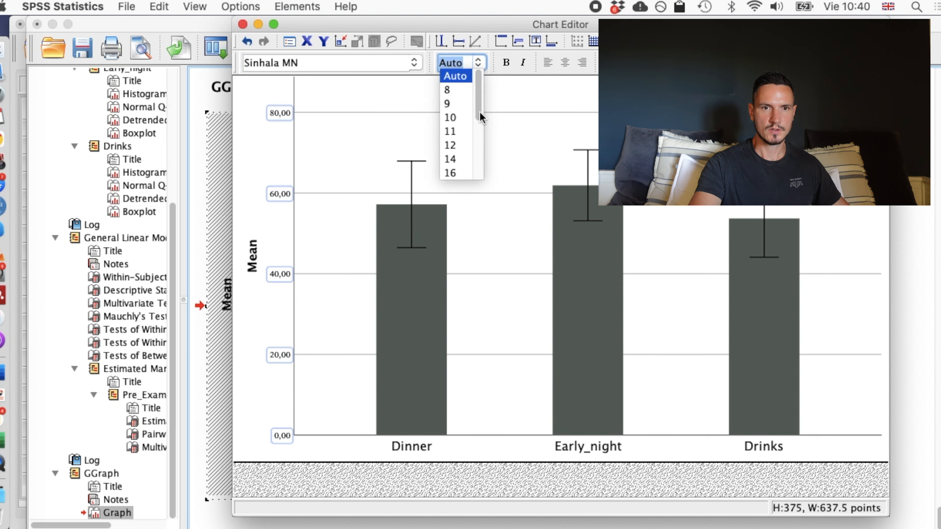
scroll(481, 117, down, 5)
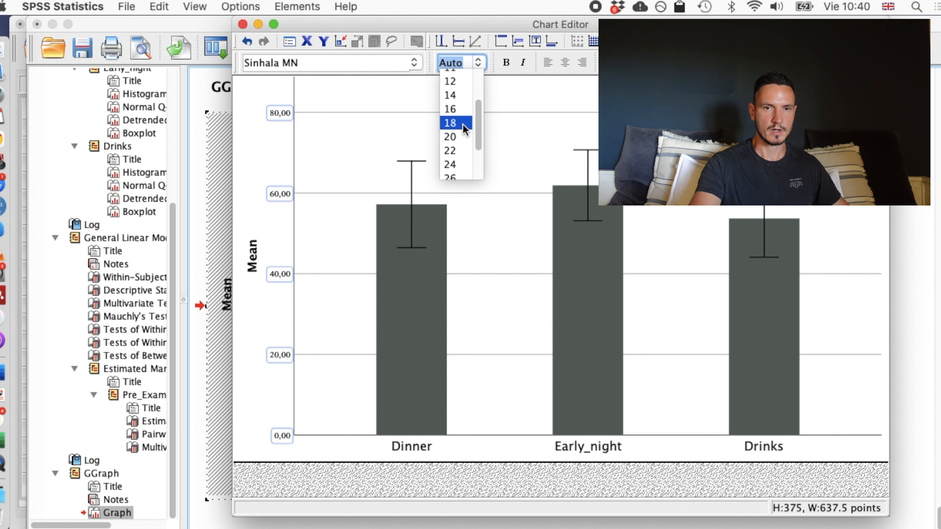
click(450, 123)
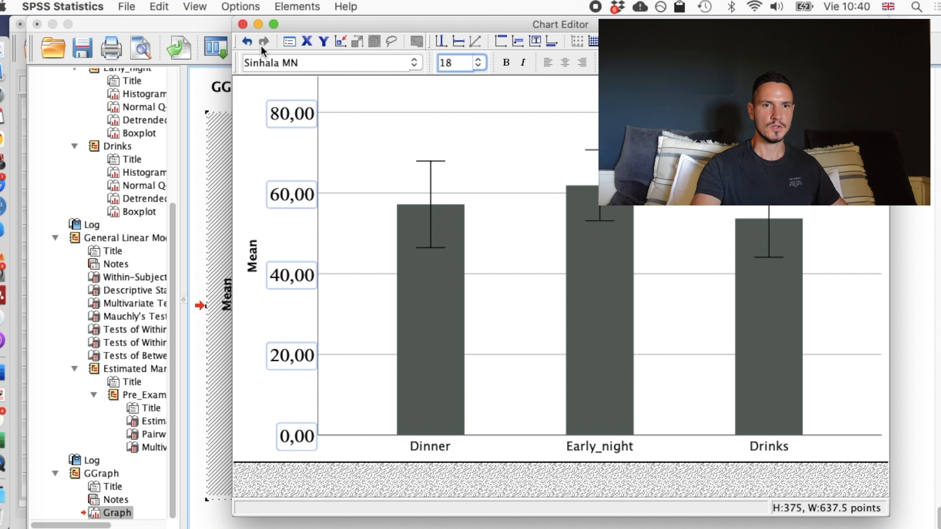
click(243, 24)
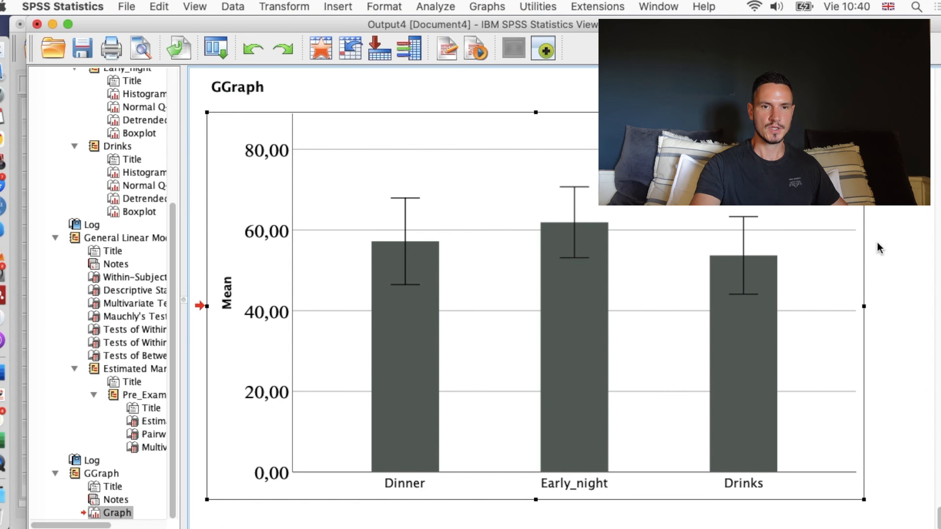
Switch to the Results 1 document in Word and examine how Figure 1 presents its title, axis labels, bars and error bar note.
key(ctrl+Up)
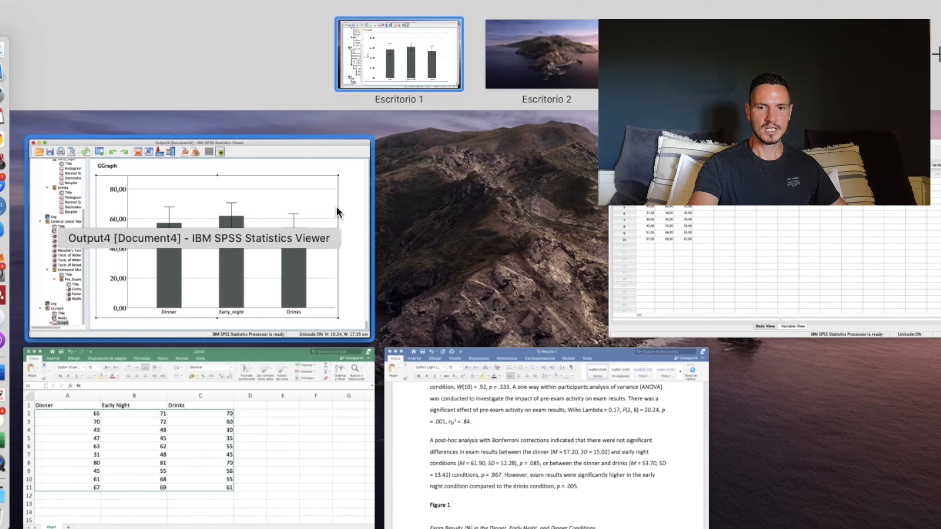
click(478, 419)
scroll(567, 338, down, 1)
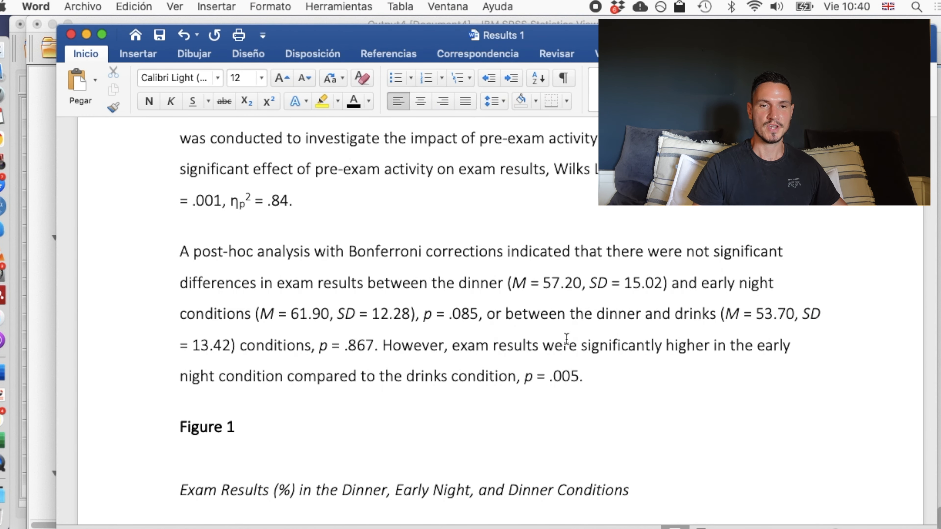
scroll(567, 339, down, 6)
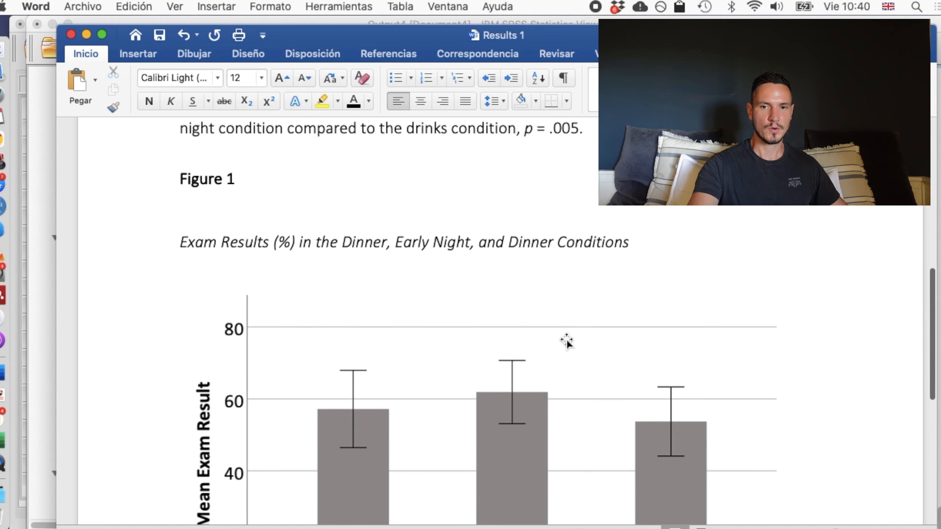
scroll(567, 342, down, 5)
scroll(567, 341, up, 2)
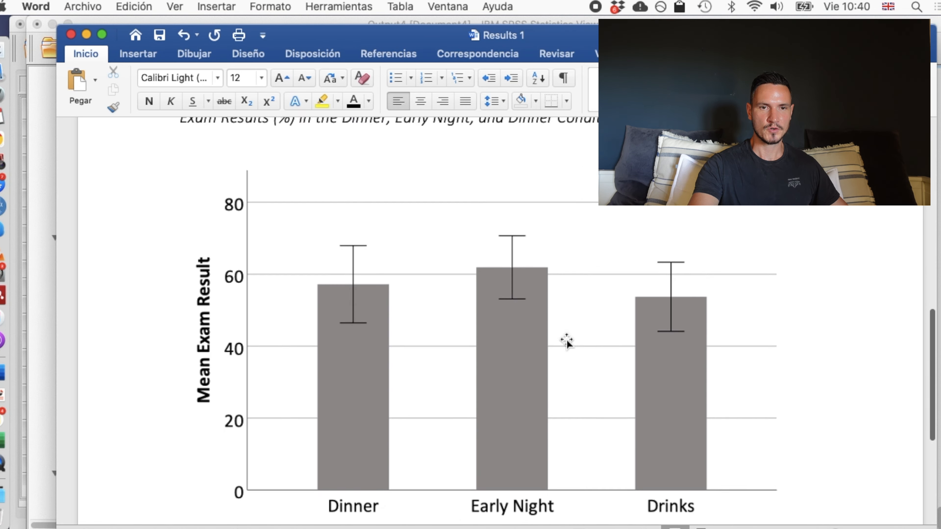
scroll(567, 341, up, 4)
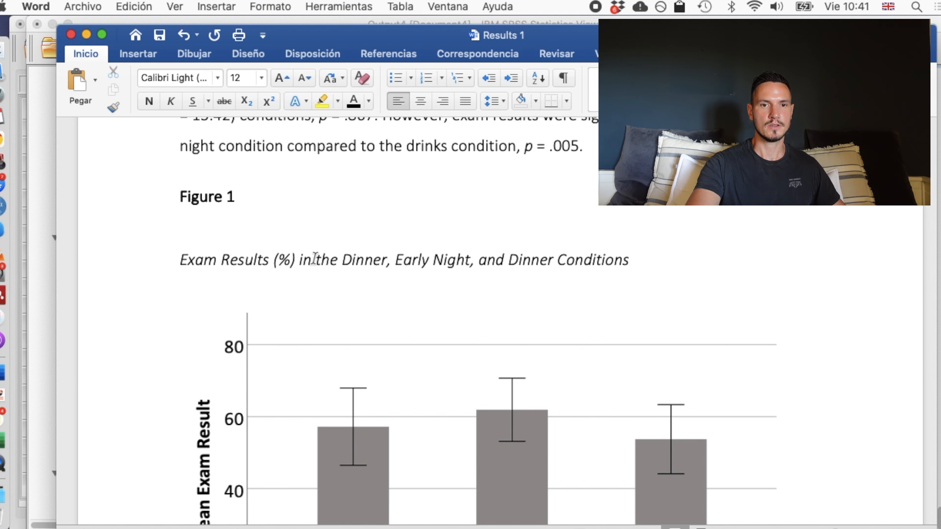
scroll(379, 247, down, 10)
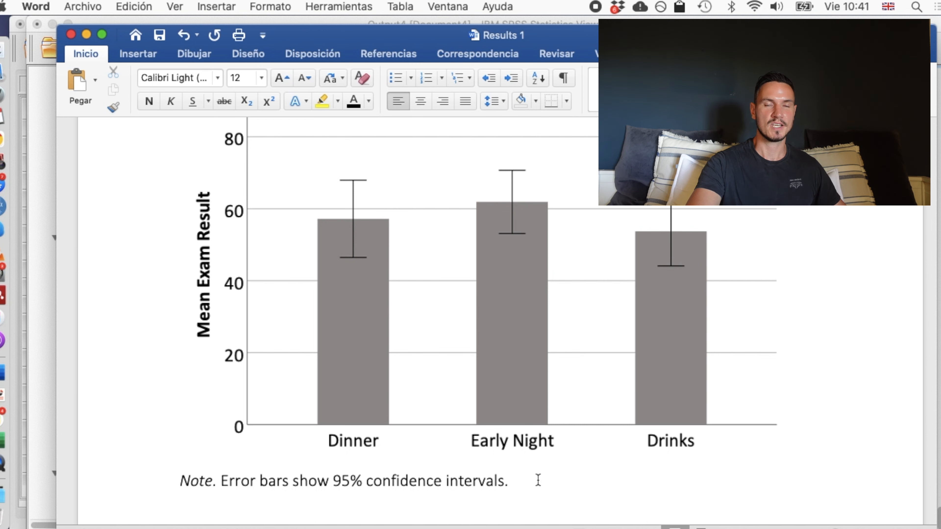
scroll(537, 482, up, 5)
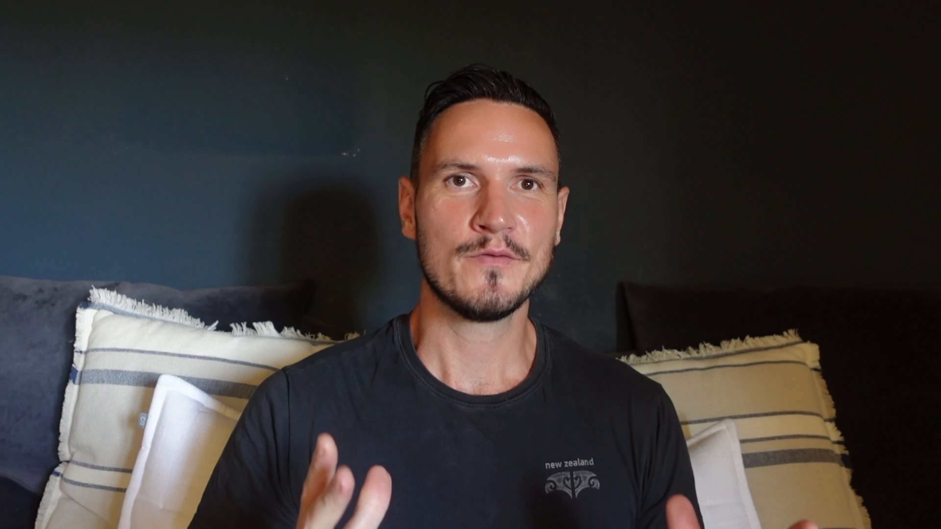